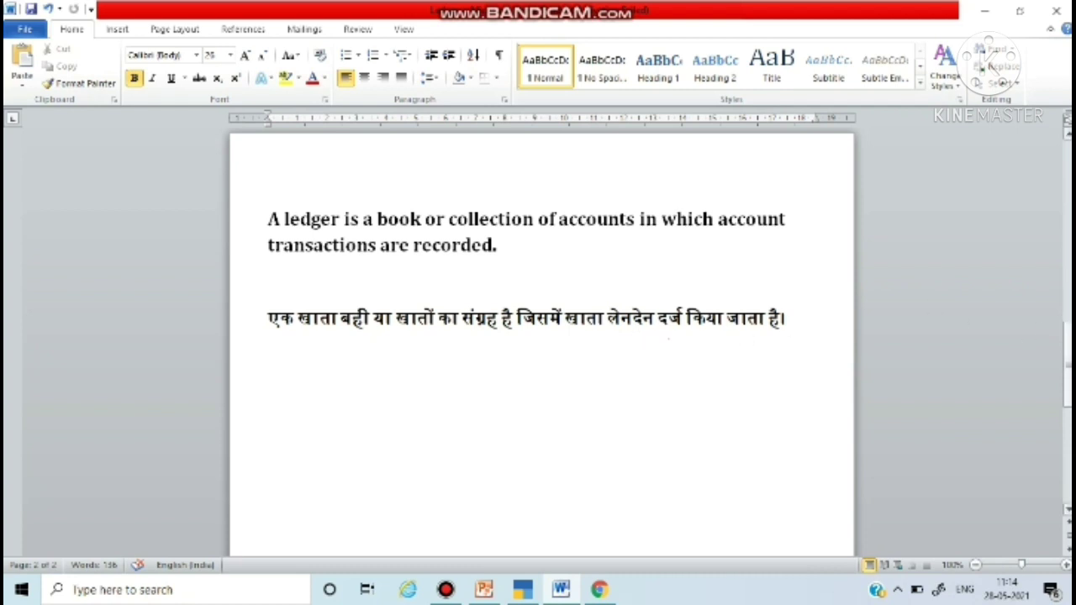
- Review the ledger and voucher example and the table matching ledger names to group names in the document
{"action": "left_click_drag", "start_coordinate": [1068, 362], "coordinate": [1067, 181]}
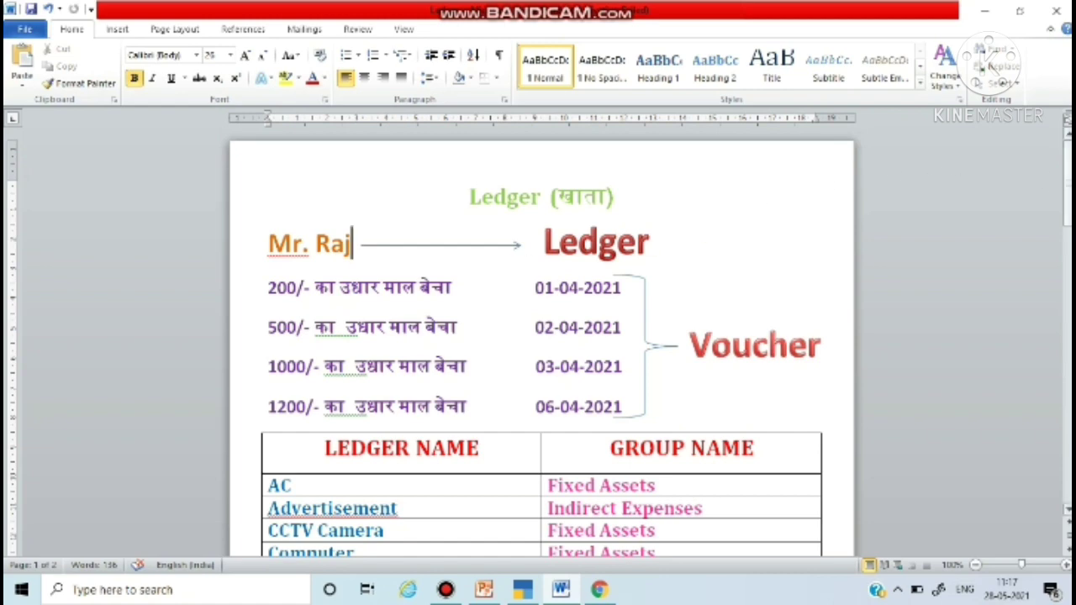
{"action": "left_click_drag", "start_coordinate": [1067, 181], "coordinate": [1068, 254]}
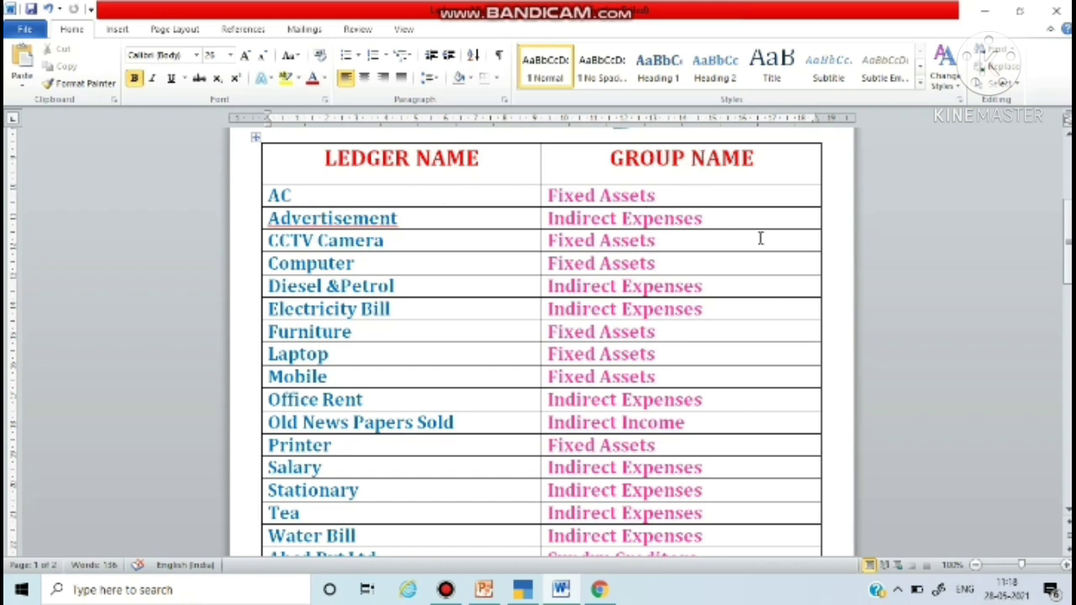
{"action": "mouse_move", "coordinate": [1066, 252]}
{"action": "left_mouse_down"}
{"action": "mouse_move", "coordinate": [1065, 288]}
{"action": "mouse_move", "coordinate": [1065, 234]}
{"action": "left_mouse_up"}
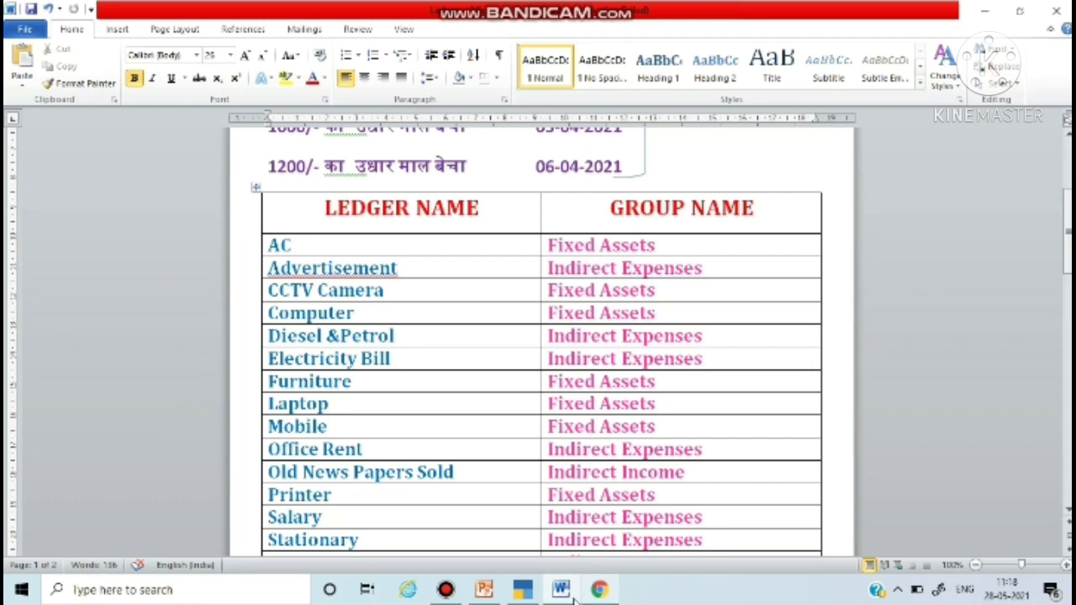
- Switch to TallyPrime and show the list of groups from the Chart of Accounts
{"action": "left_click", "coordinate": [523, 590]}
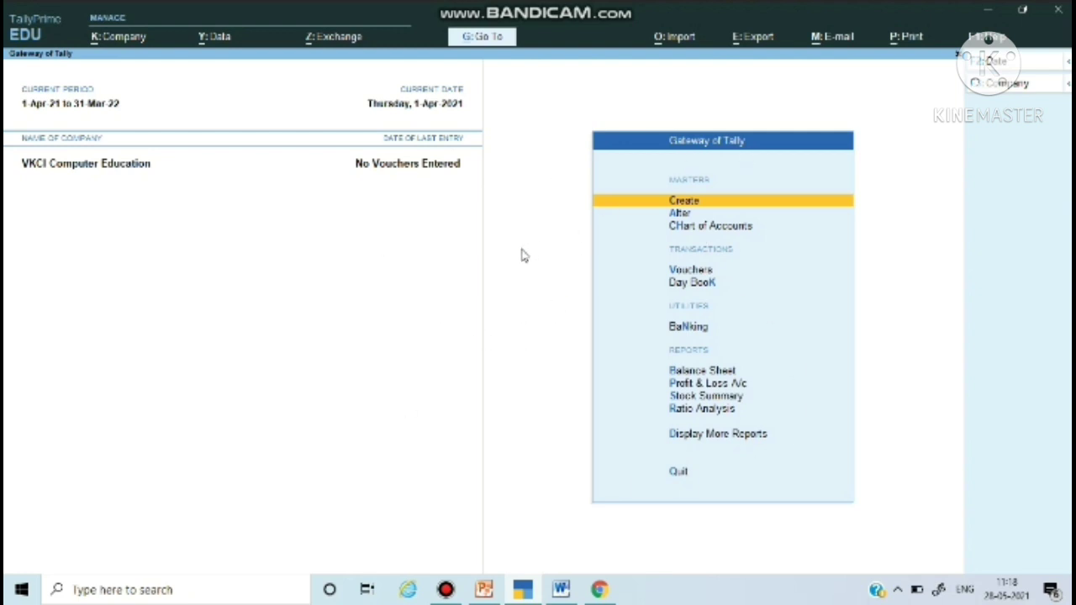
{"action": "key", "text": "Down"}
{"action": "key", "text": "Down"}
{"action": "key", "text": "Return"}
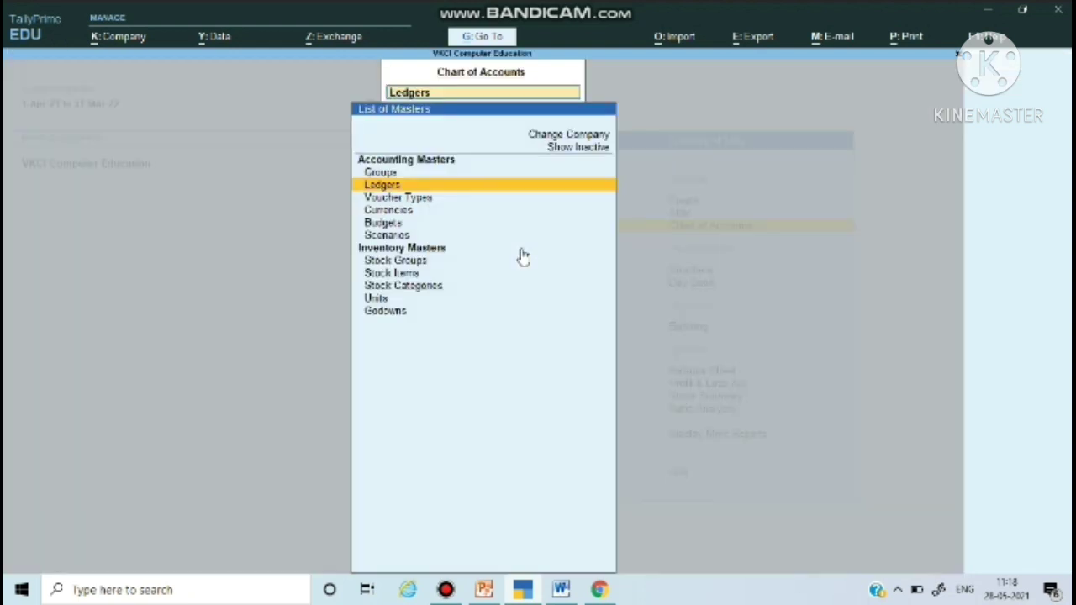
{"action": "key", "text": "Up"}
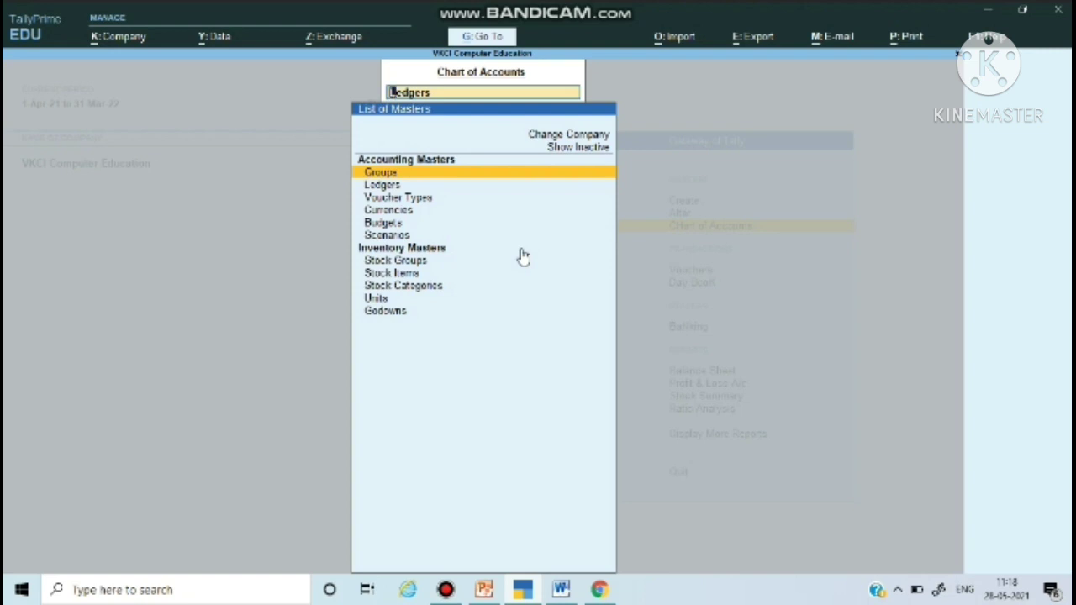
{"action": "key", "text": "Return"}
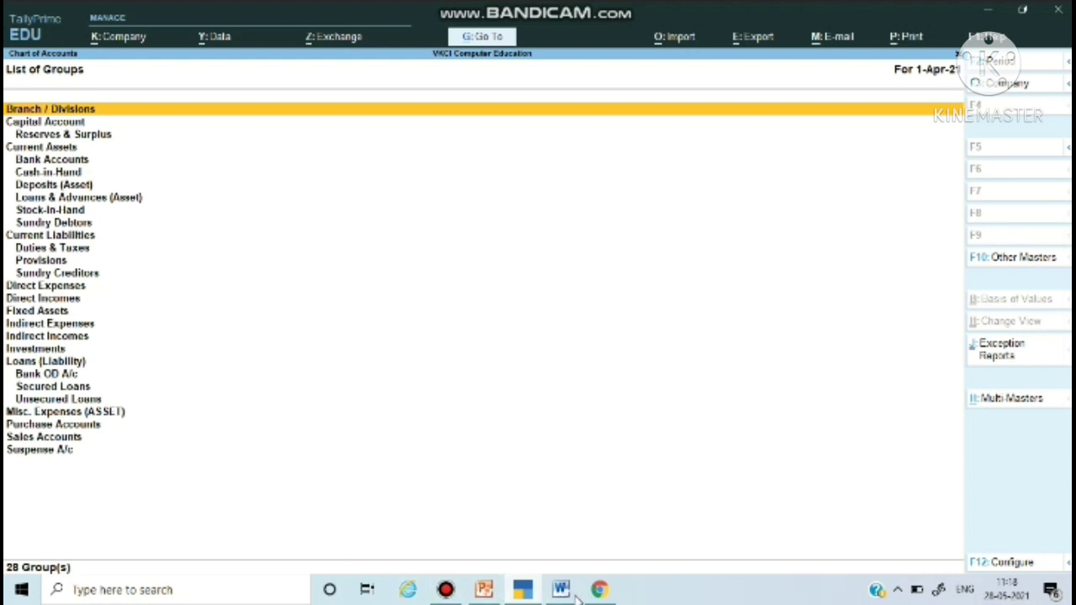
- Switch back to the Word document and examine the ledger-to-group table, the ledger definition and the voucher example
{"action": "mouse_move", "coordinate": [576, 597]}
{"action": "left_click", "coordinate": [580, 461]}
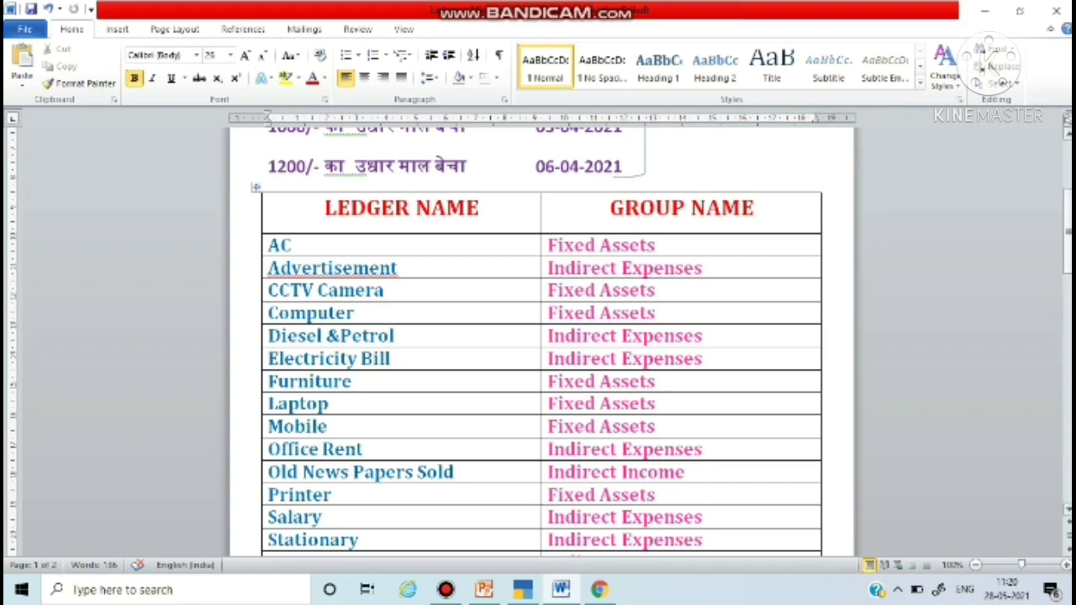
{"action": "scroll", "coordinate": [541, 342], "scroll_direction": "down", "scroll_amount": 3}
{"action": "scroll", "coordinate": [541, 342], "scroll_direction": "down", "scroll_amount": 2}
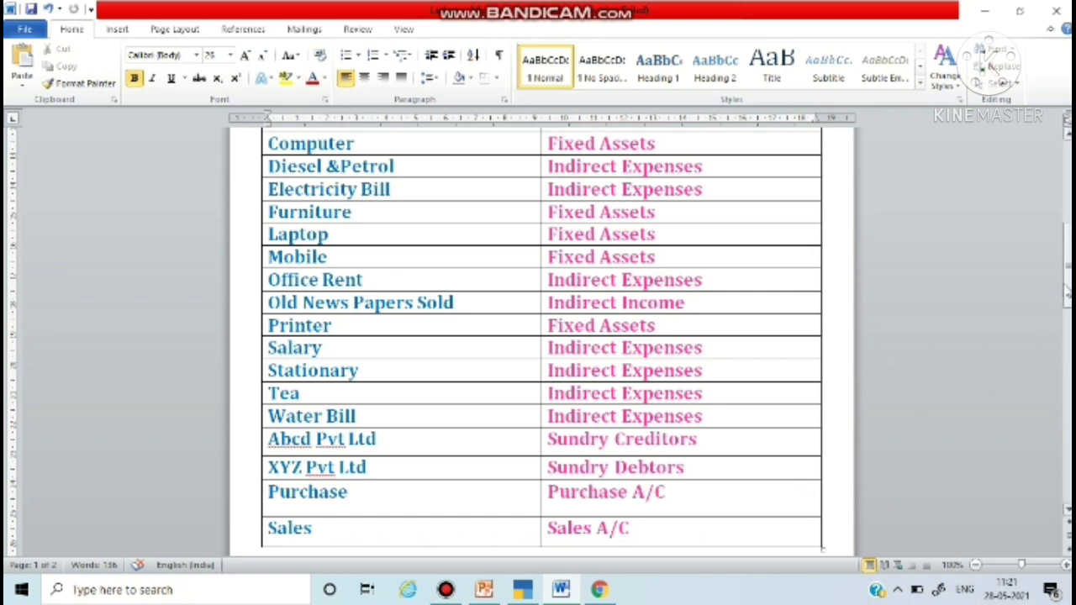
{"action": "left_click_drag", "start_coordinate": [1067, 290], "coordinate": [1067, 267]}
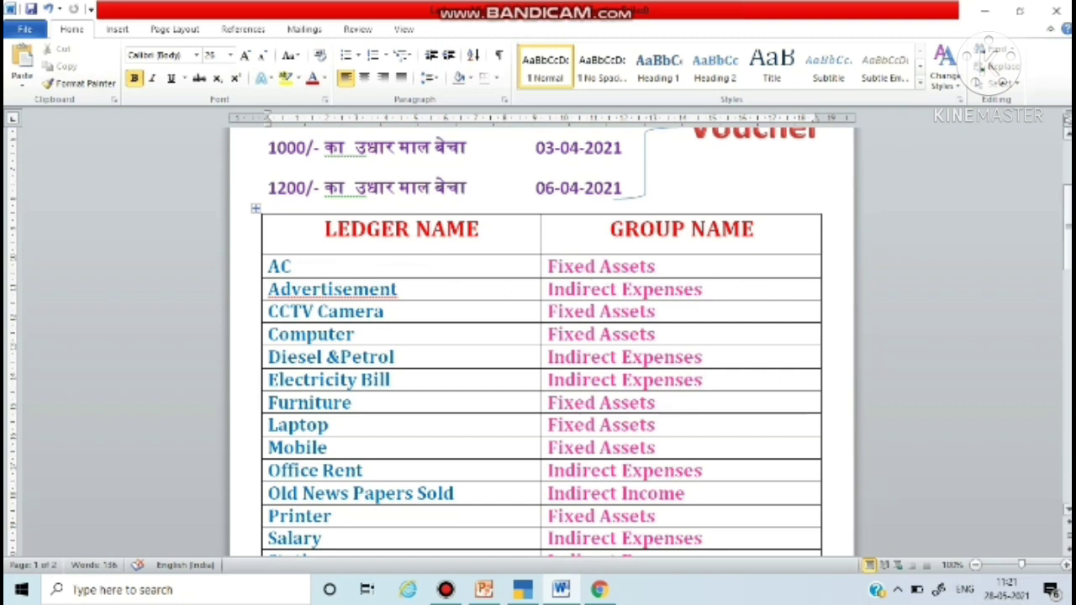
{"action": "left_click_drag", "start_coordinate": [1067, 202], "coordinate": [1057, 254]}
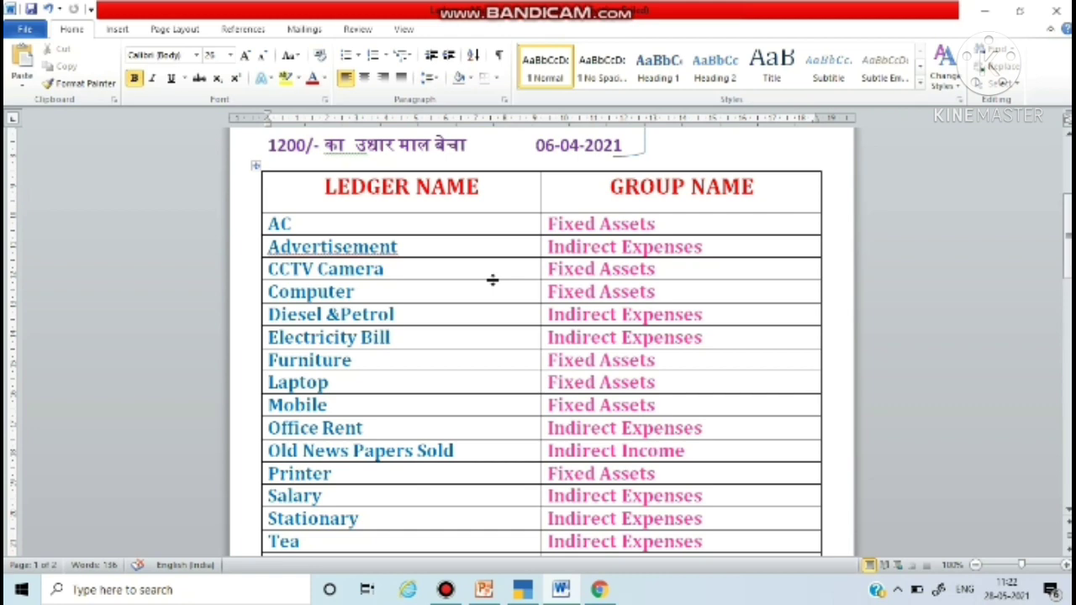
{"action": "left_click_drag", "start_coordinate": [1067, 269], "coordinate": [1068, 382]}
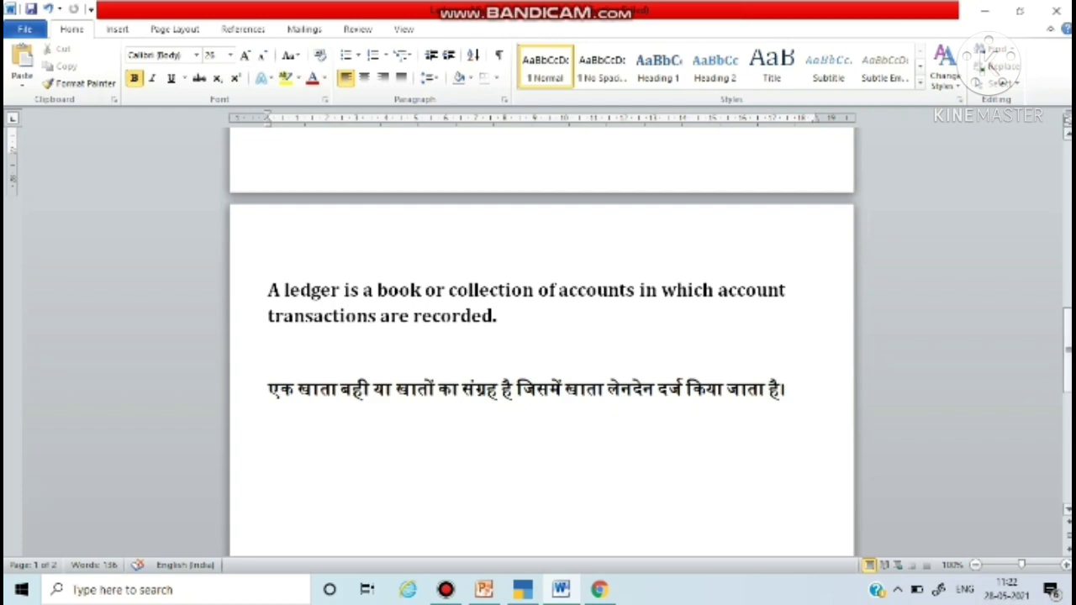
{"action": "left_click_drag", "start_coordinate": [1068, 382], "coordinate": [1068, 210]}
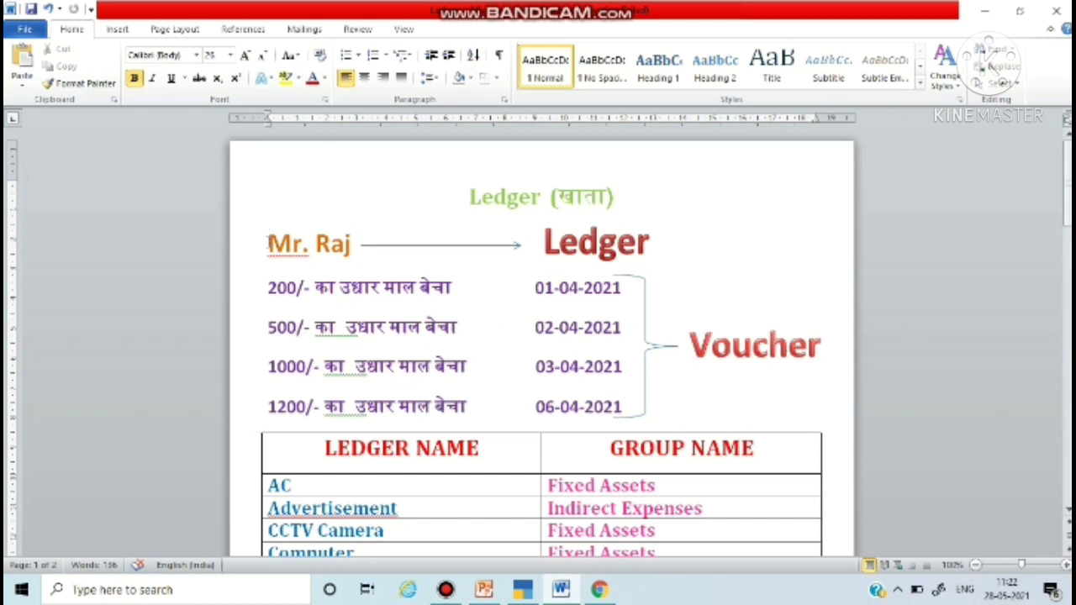
{"action": "left_click_drag", "start_coordinate": [268, 243], "coordinate": [367, 251]}
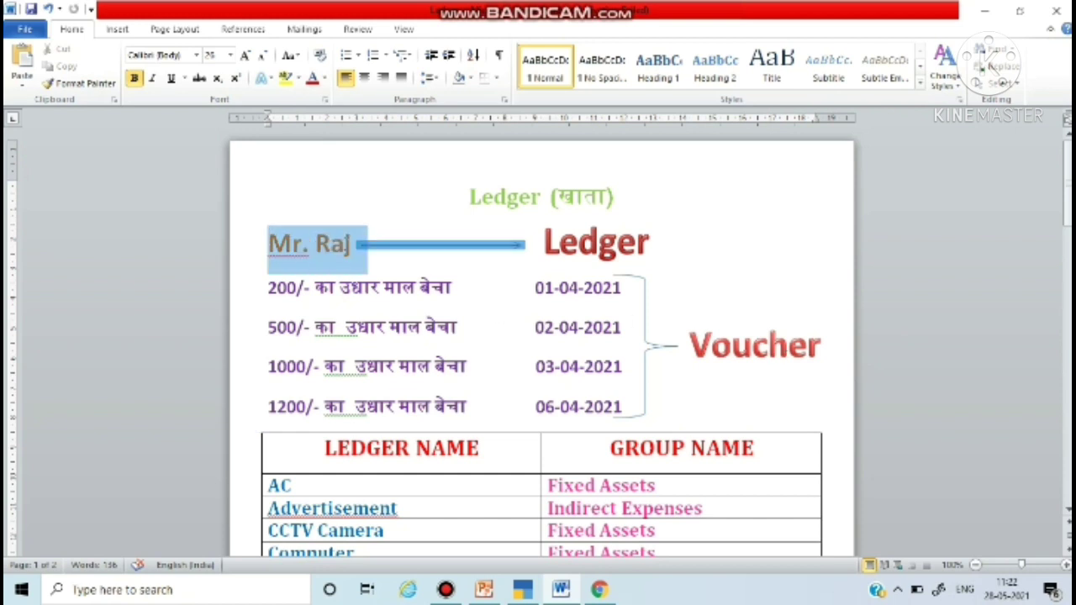
{"action": "left_click", "coordinate": [322, 197]}
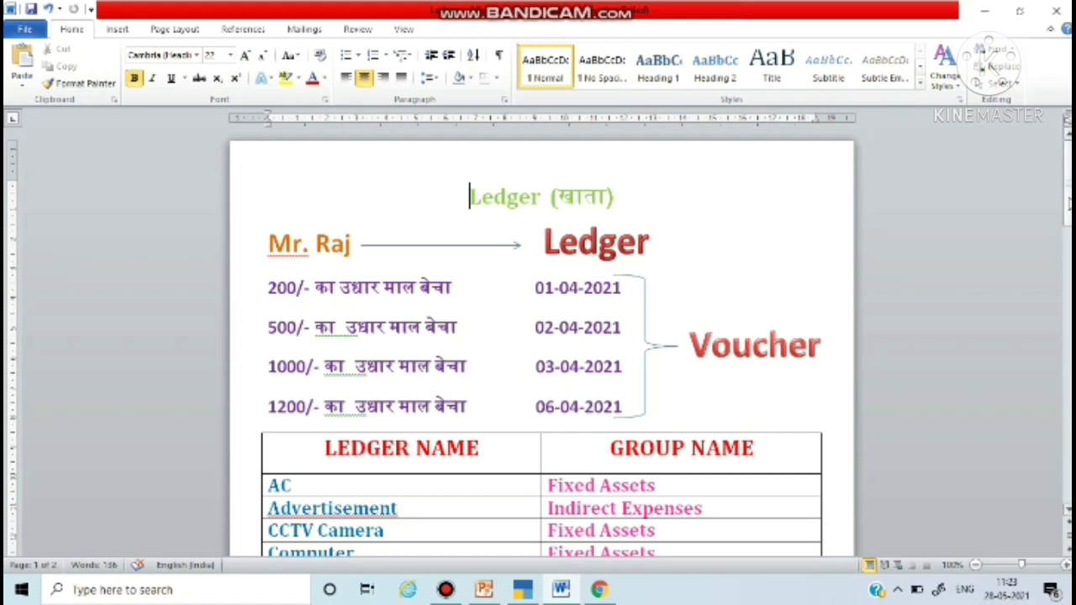
{"action": "left_click_drag", "start_coordinate": [1068, 204], "coordinate": [1068, 328]}
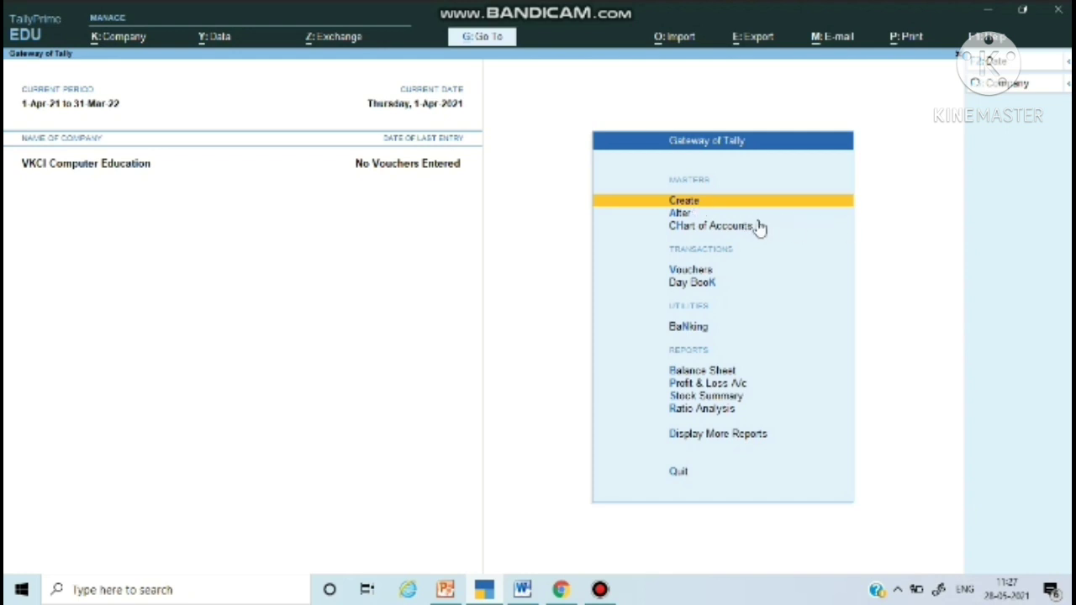
- Start a new ledger master named Abcd Pvt Ltd, leaving its alias blank
{"action": "key", "text": "Return"}
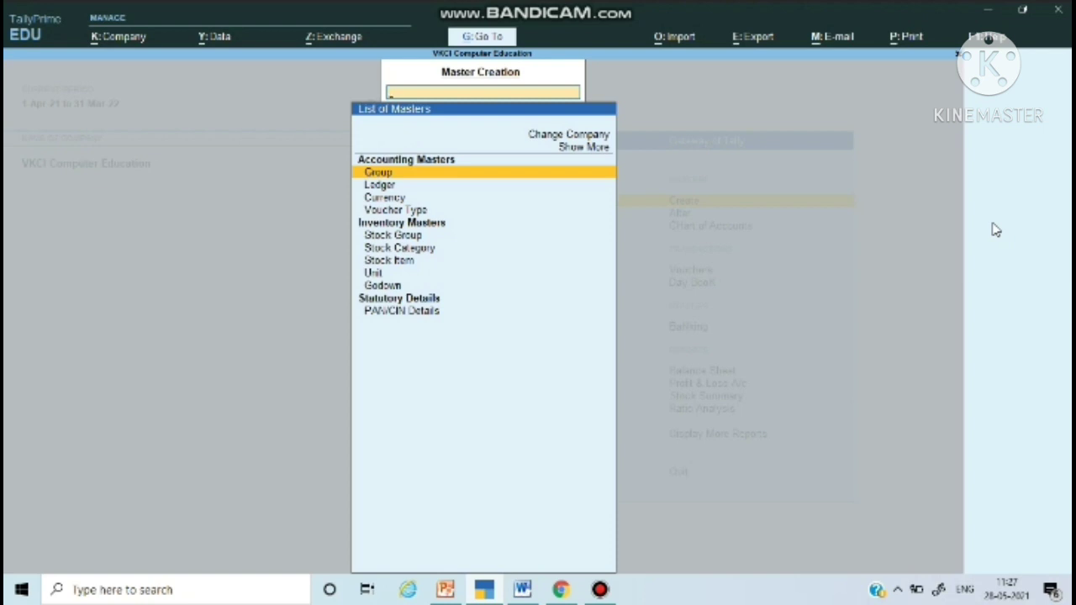
{"action": "key", "text": "Down"}
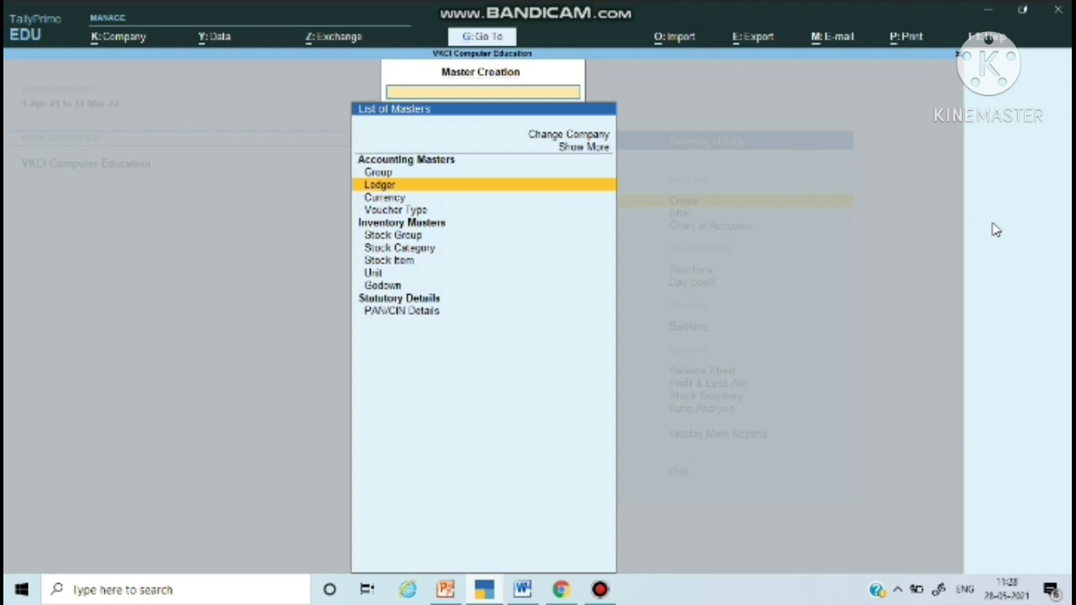
{"action": "key", "text": "Return"}
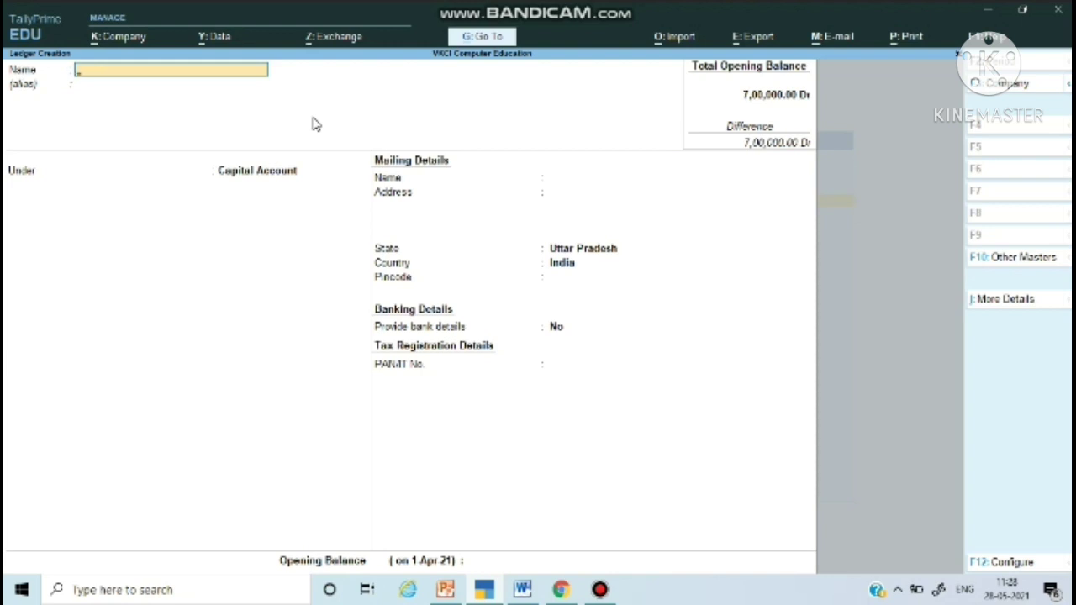
{"action": "type", "text": "Abcd"}
{"action": "type", "text": "Pvt Ltd"}
{"action": "key", "text": "Return"}
{"action": "key", "text": "Return"}
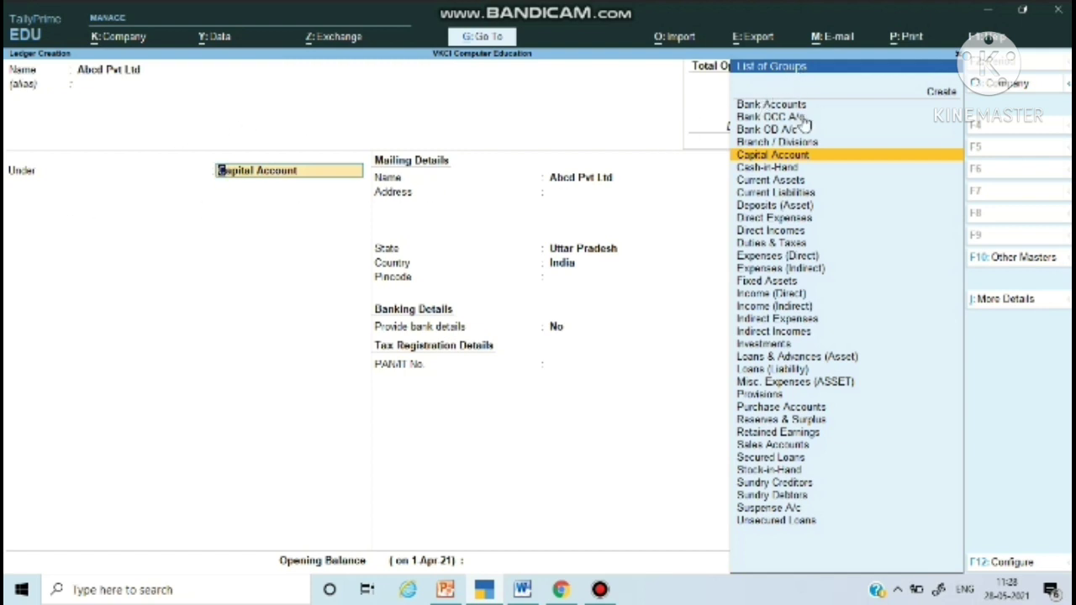
- Place the Abcd Pvt Ltd ledger under the Sundry Creditors group
{"action": "key", "text": "Down"}
{"action": "key", "text": "Down"}
{"action": "key", "text": "Down"}
{"action": "key", "text": "Down"}
{"action": "key", "text": "Down"}
{"action": "key", "text": "Down"}
{"action": "key", "text": "Down"}
{"action": "key", "text": "Down"}
{"action": "key", "text": "Down"}
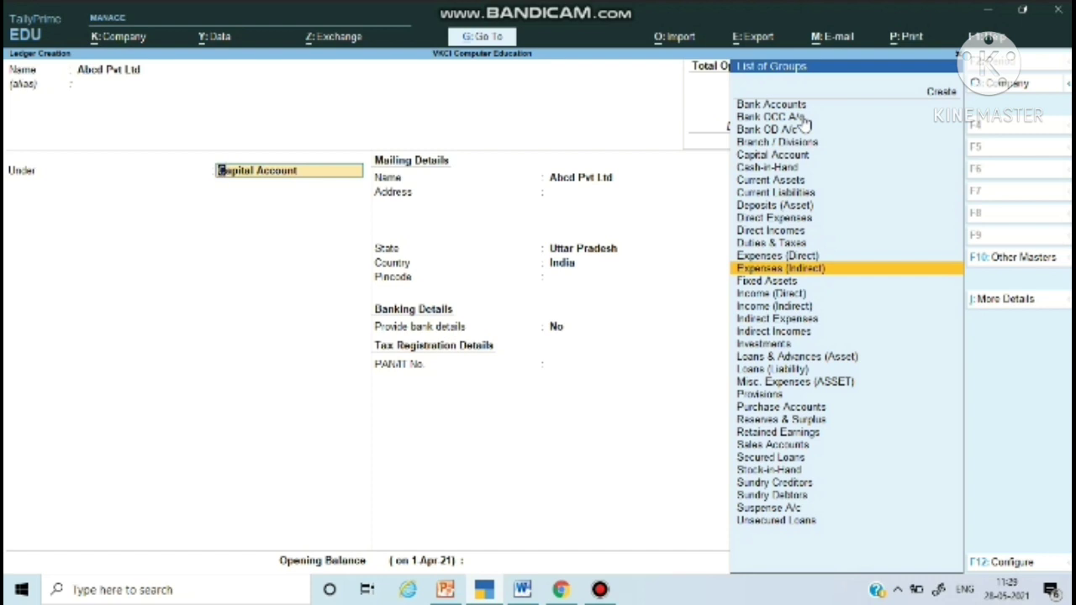
{"action": "key", "text": "Down"}
{"action": "key", "text": "Down"}
{"action": "key", "text": "Down"}
{"action": "key", "text": "Down"}
{"action": "key", "text": "Down"}
{"action": "key", "text": "Down"}
{"action": "key", "text": "Down"}
{"action": "key", "text": "Down"}
{"action": "key", "text": "Down"}
{"action": "key", "text": "Down"}
{"action": "key", "text": "Down"}
{"action": "key", "text": "Down"}
{"action": "key", "text": "Down"}
{"action": "key", "text": "Down"}
{"action": "key", "text": "Down"}
{"action": "key", "text": "Down"}
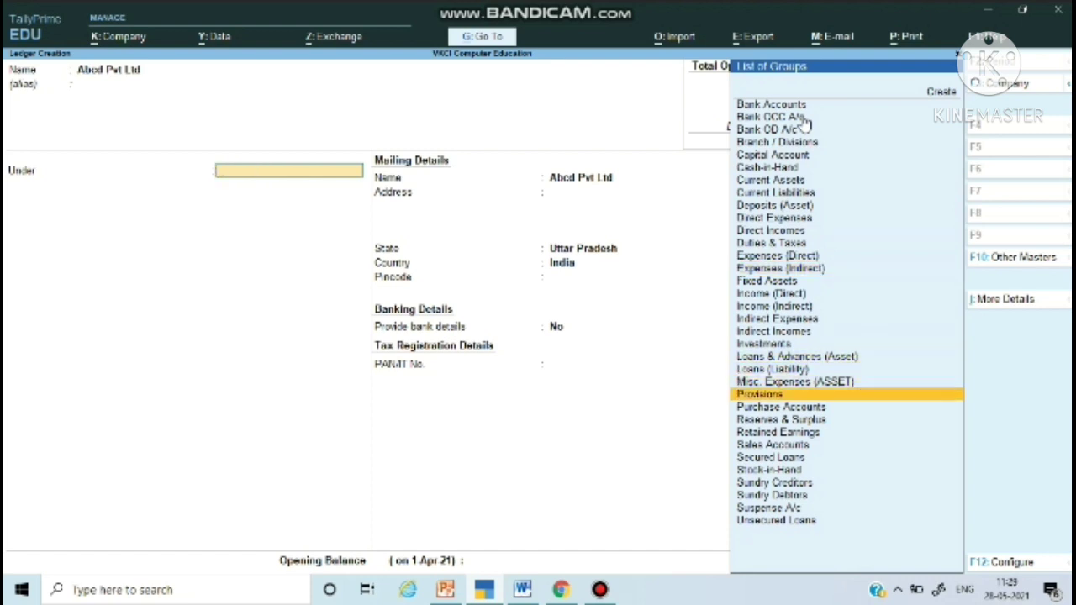
{"action": "key", "text": "Down"}
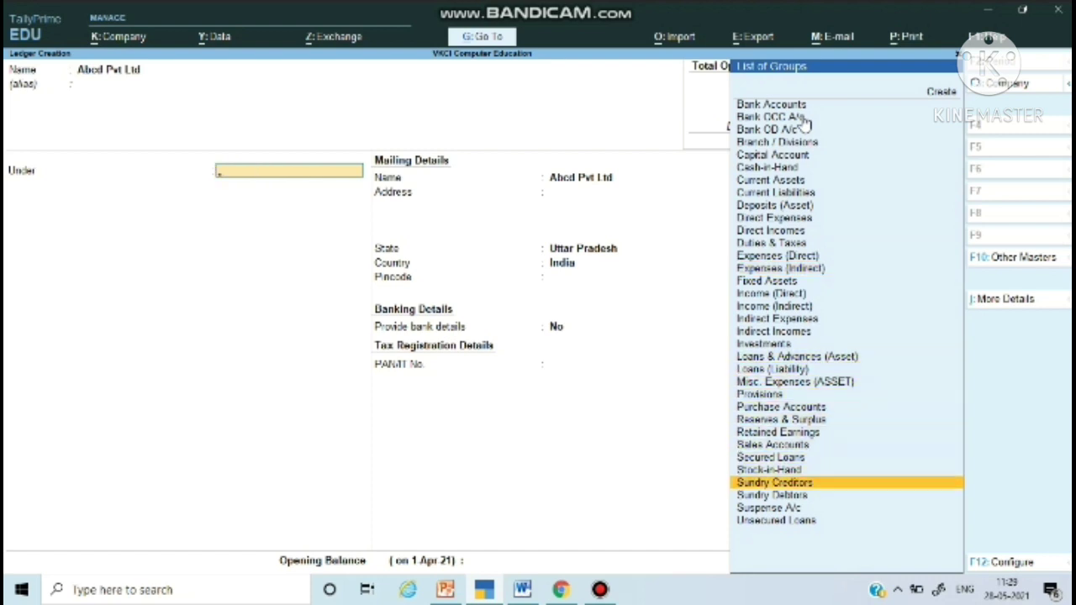
{"action": "key", "text": "Return"}
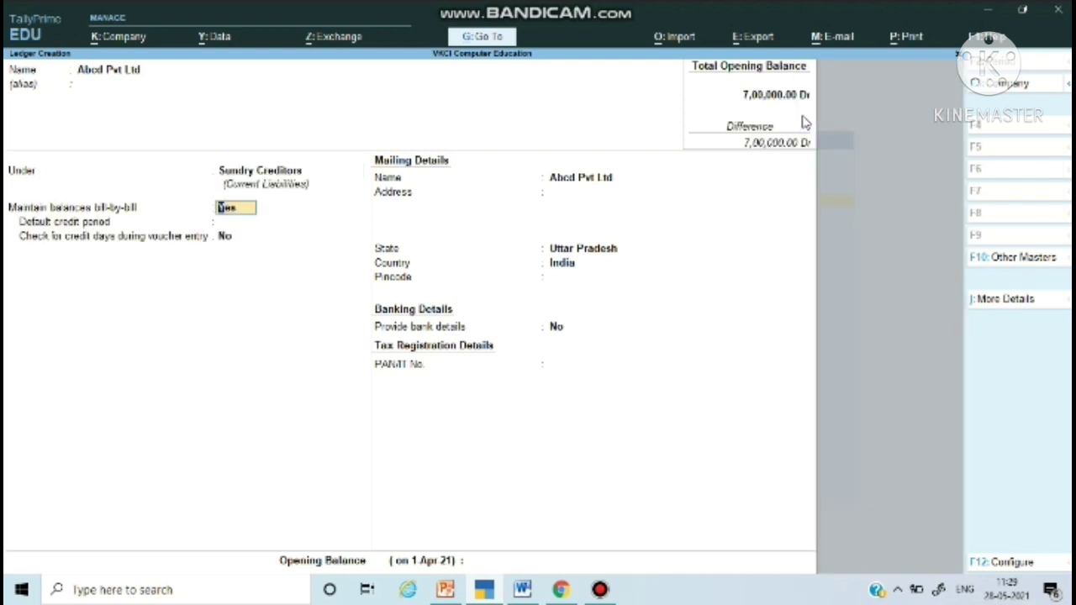
- Keep bill-by-bill balances, state Uttar Pradesh and the other defaults, leave the opening balance empty, and save the Abcd Pvt Ltd ledger
{"action": "key", "text": "Return"}
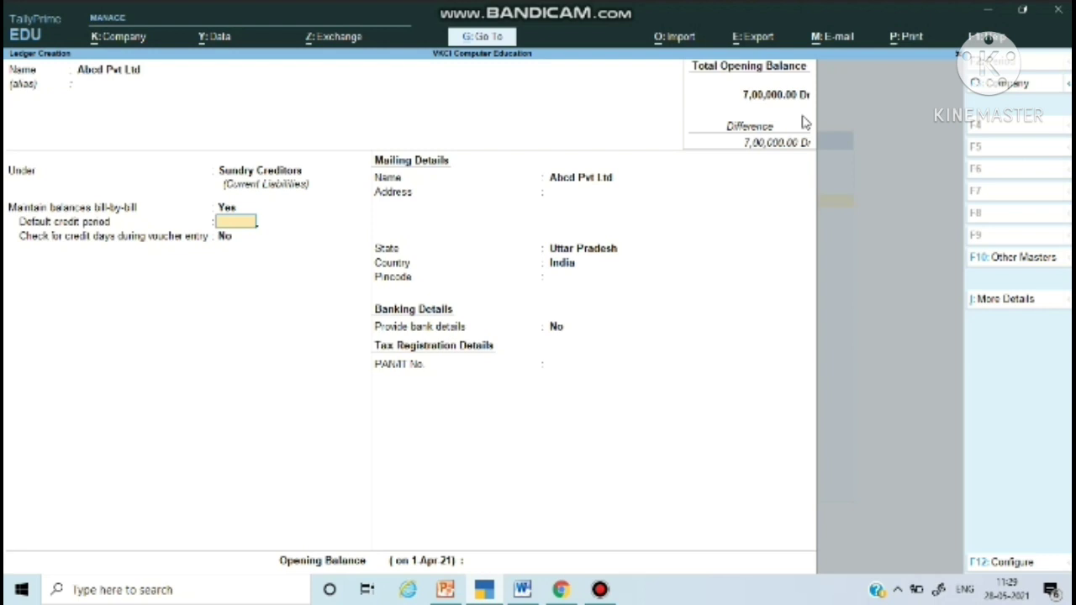
{"action": "key", "text": "Return"}
{"action": "key", "text": "Return"}
{"action": "key", "text": "Return"}
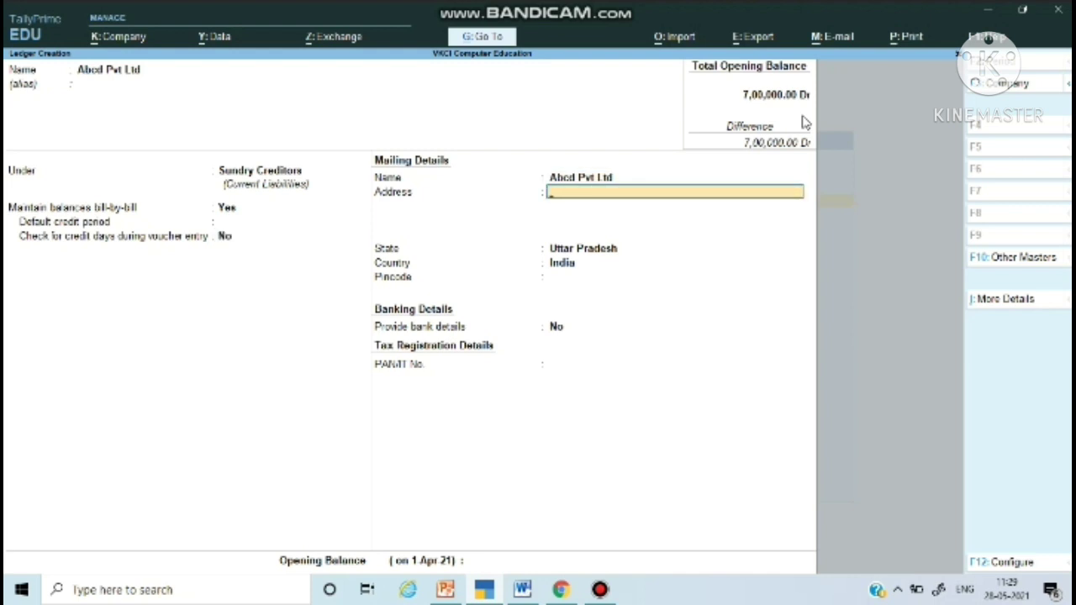
{"action": "key", "text": "Return"}
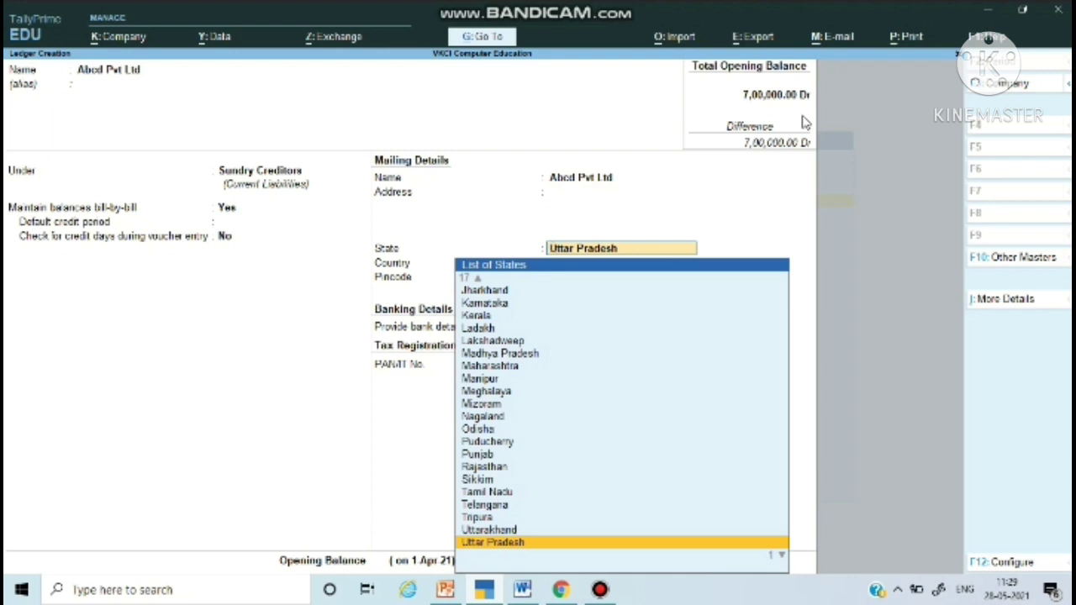
{"action": "key", "text": "Return"}
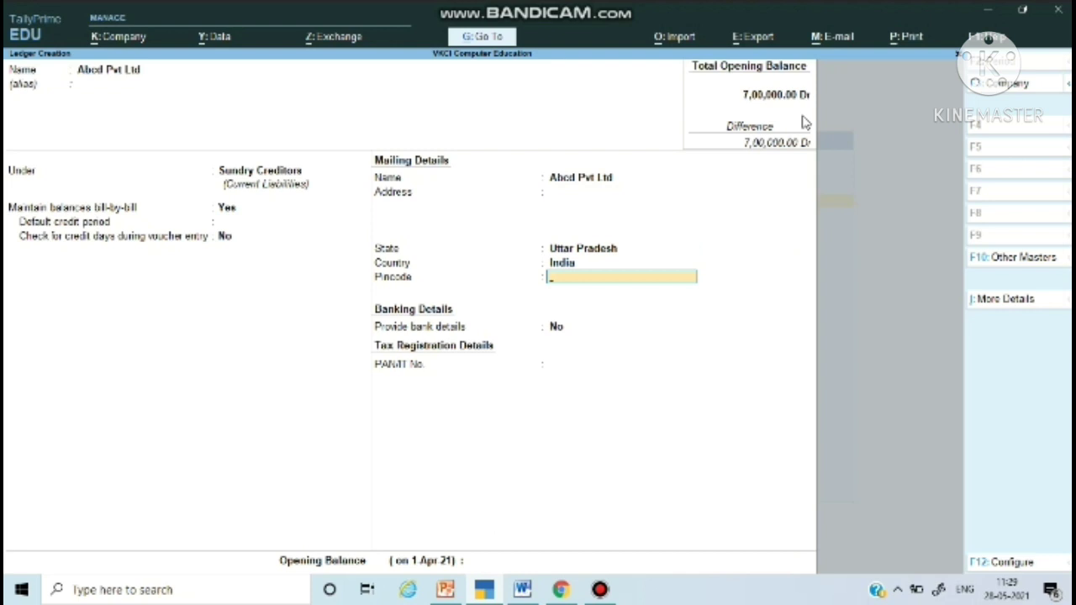
{"action": "key", "text": "Return"}
{"action": "key", "text": "Return"}
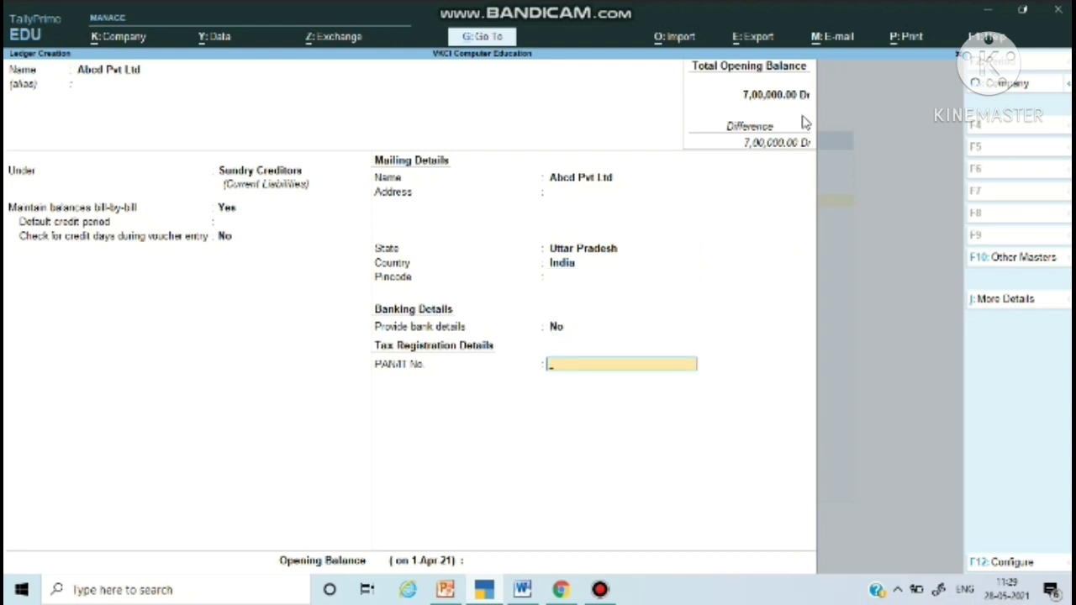
{"action": "key", "text": "Return"}
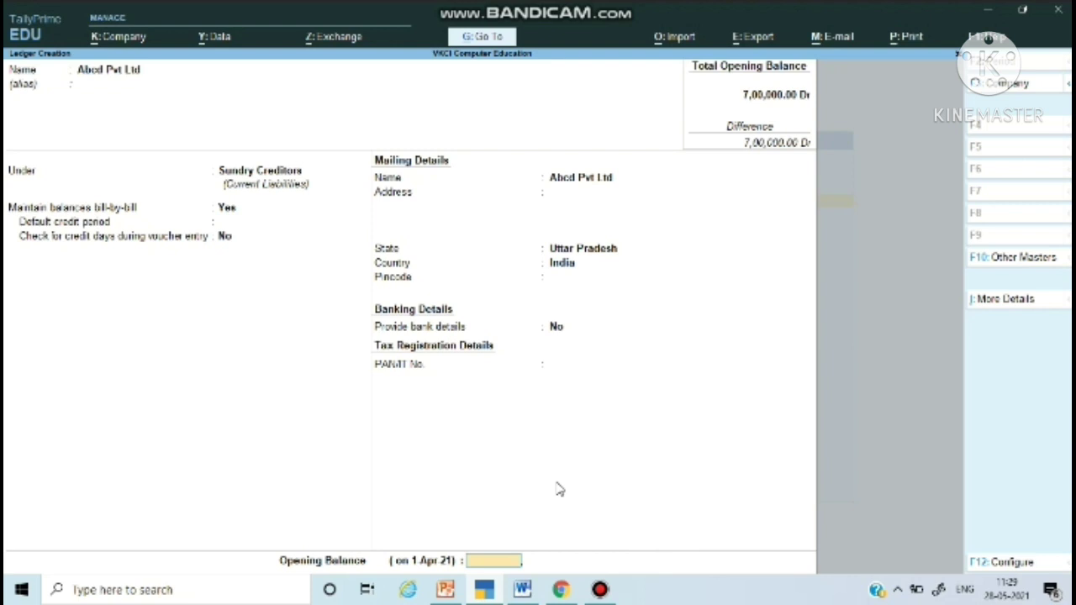
{"action": "key", "text": "Return"}
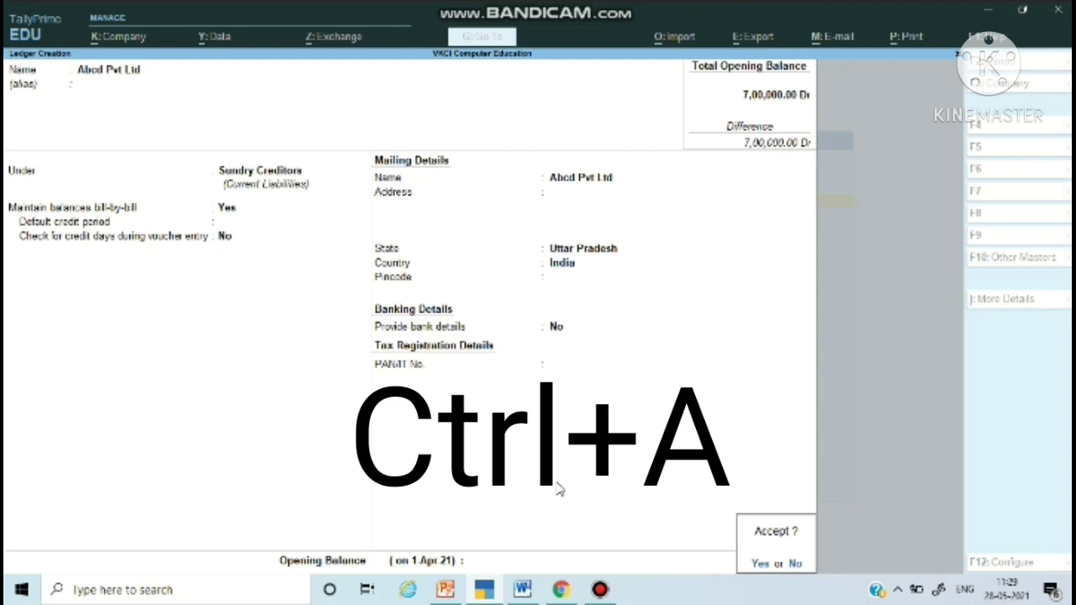
{"action": "key", "text": "ctrl+a"}
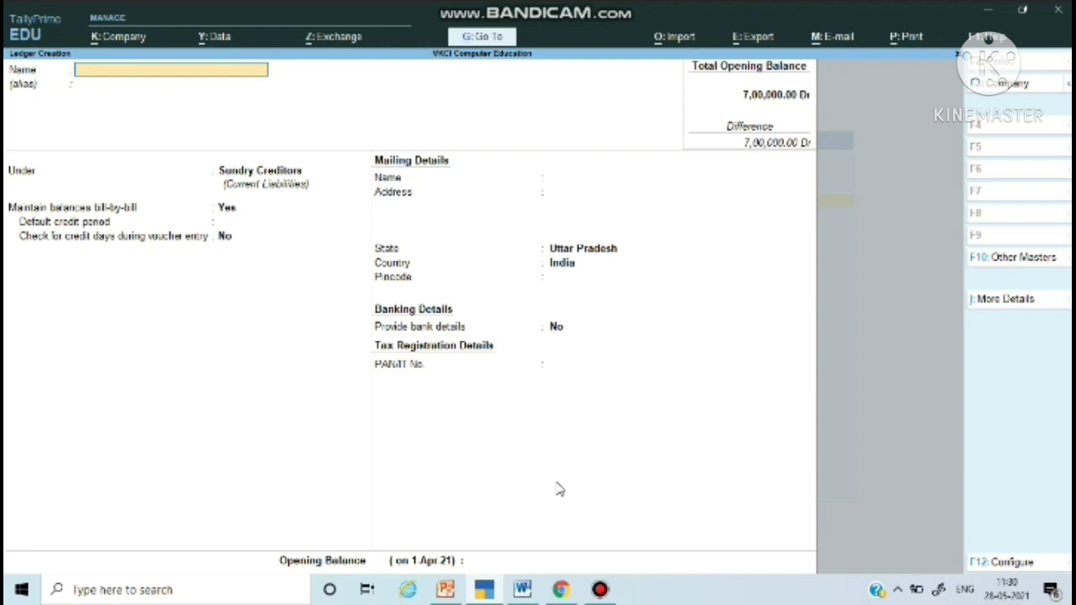
- Start a ledger named Xyz Pvt Ltd without an alias and place it under the Sundry Debtors group
{"action": "type", "text": "Xyz Pvt Ltd"}
{"action": "key", "text": "Return"}
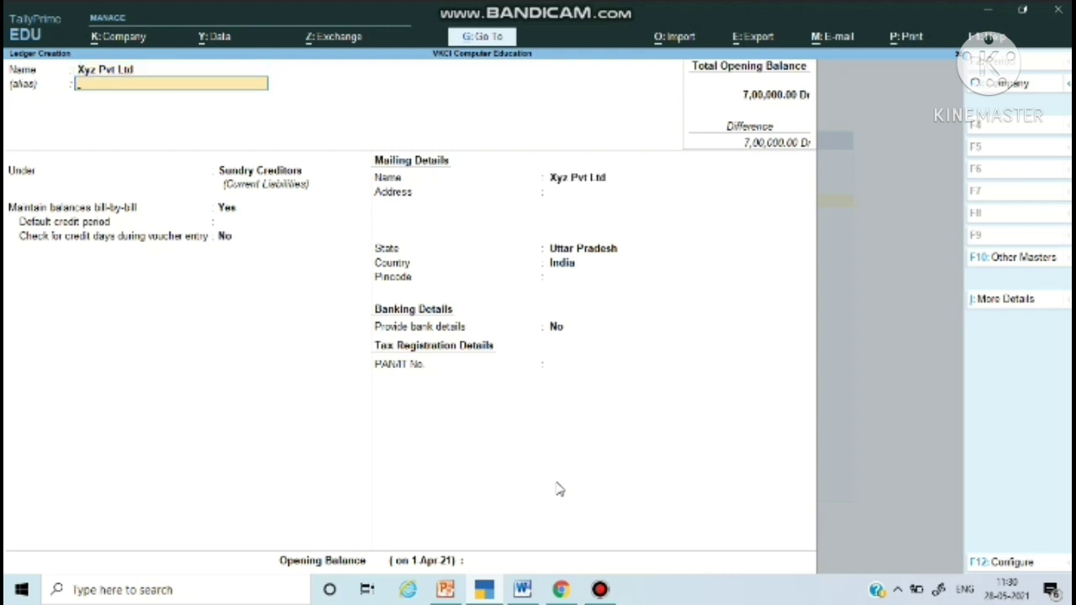
{"action": "key", "text": "Return"}
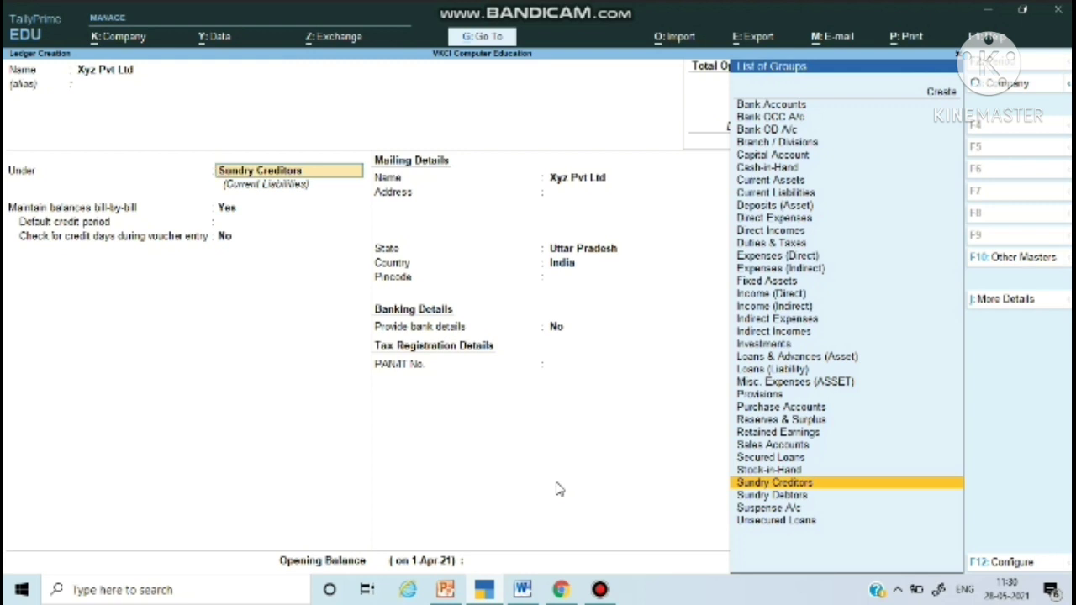
{"action": "key", "text": "Down"}
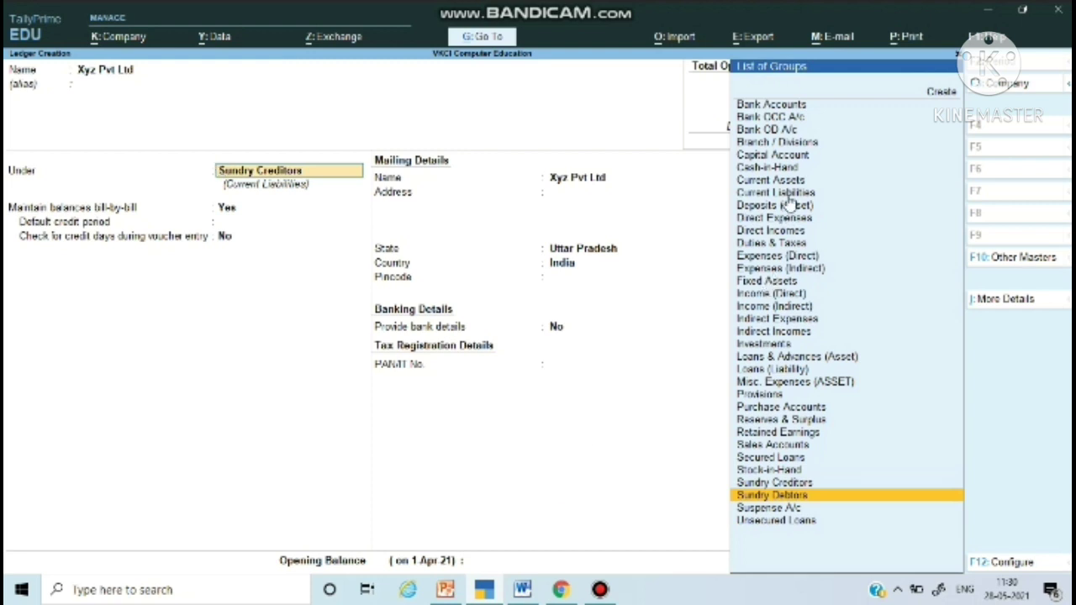
{"action": "left_click", "coordinate": [800, 498]}
{"action": "key", "text": "Return"}
- Keep bill-by-bill balances, Uttar Pradesh, India and no bank details for Xyz Pvt Ltd, leave the opening balance empty, and save the ledger
{"action": "key", "text": "Return"}
{"action": "key", "text": "Return"}
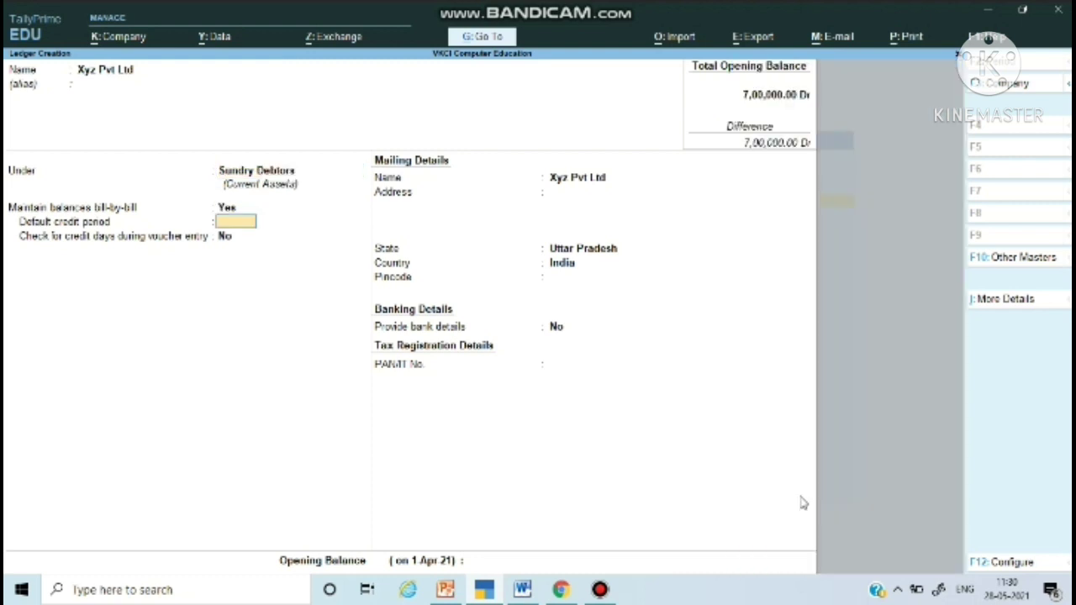
{"action": "key", "text": "Return"}
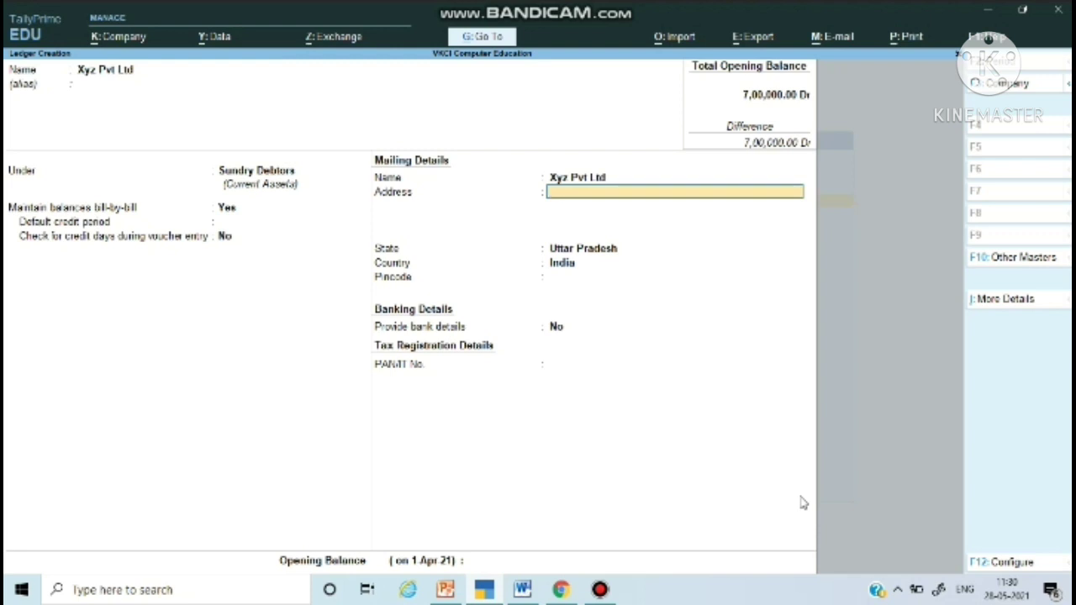
{"action": "key", "text": "Return"}
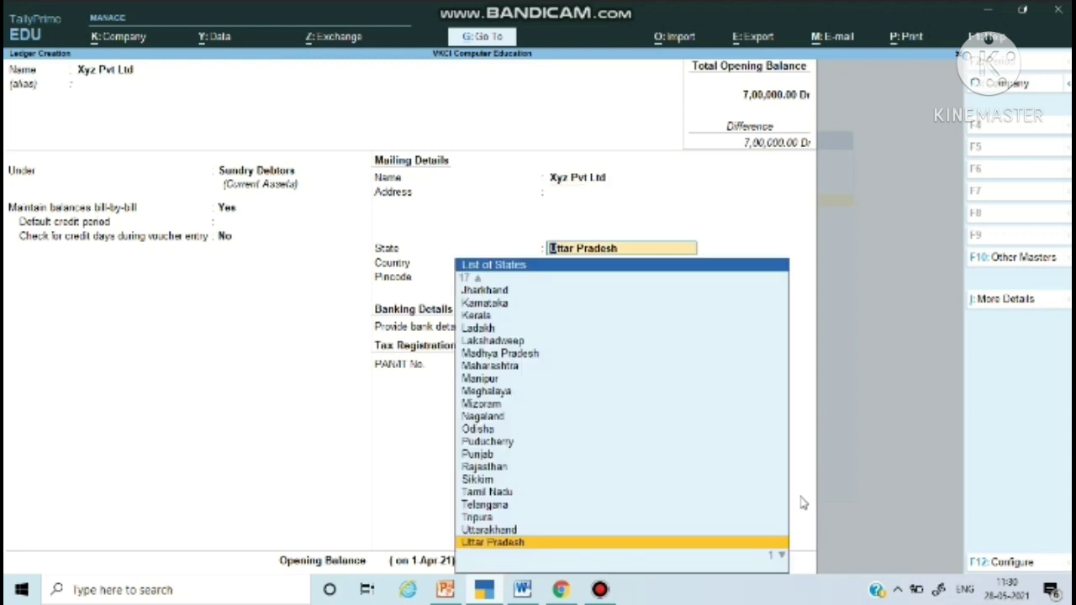
{"action": "key", "text": "Return"}
{"action": "key", "text": "Return"}
{"action": "key", "text": "Return"}
{"action": "key", "text": "Return"}
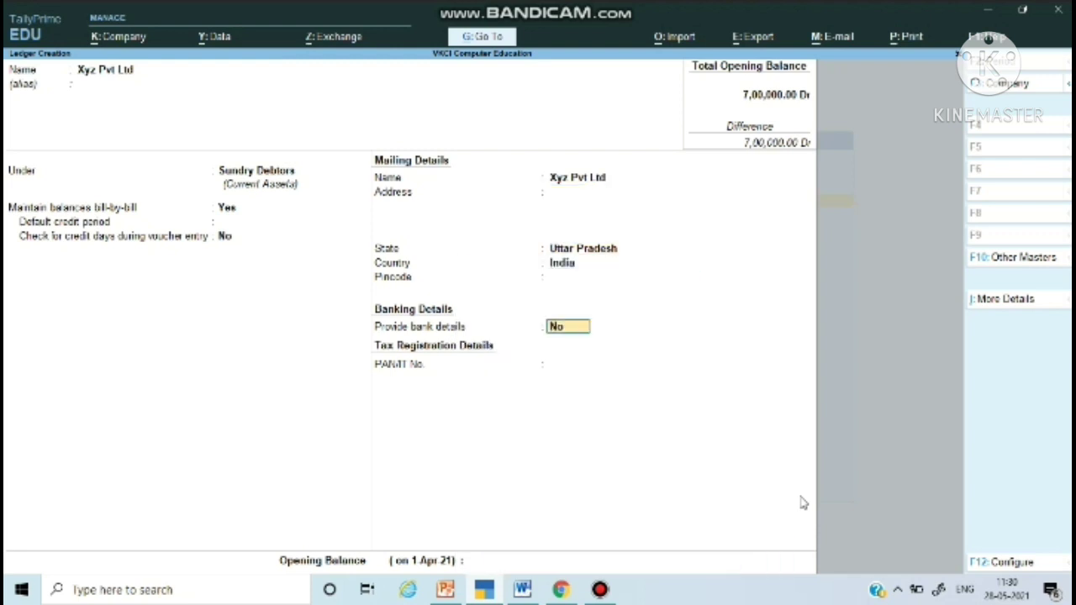
{"action": "key", "text": "Return"}
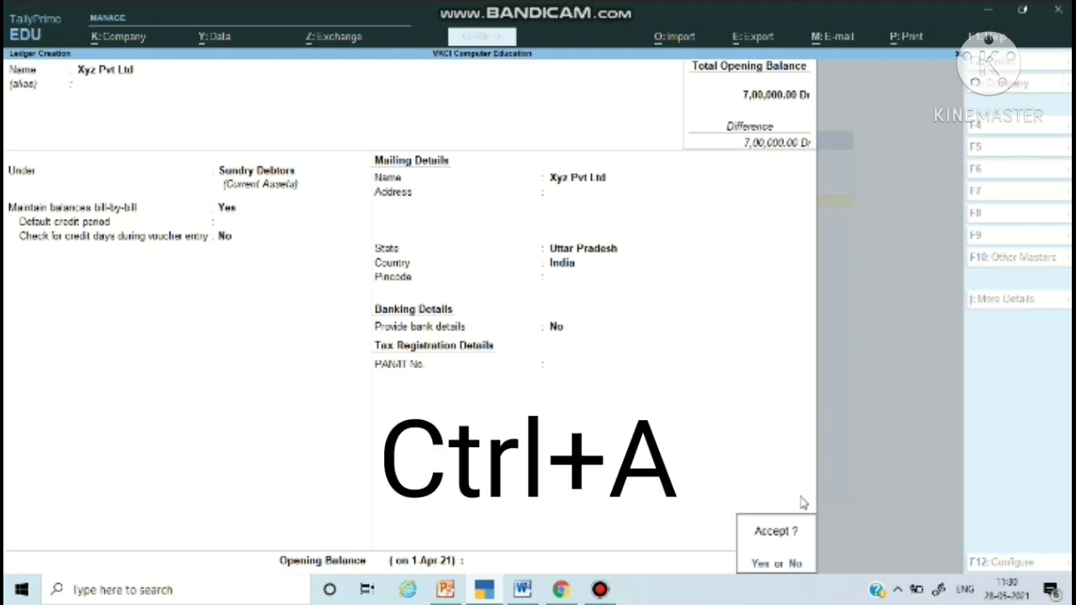
{"action": "key", "text": "ctrl+a"}
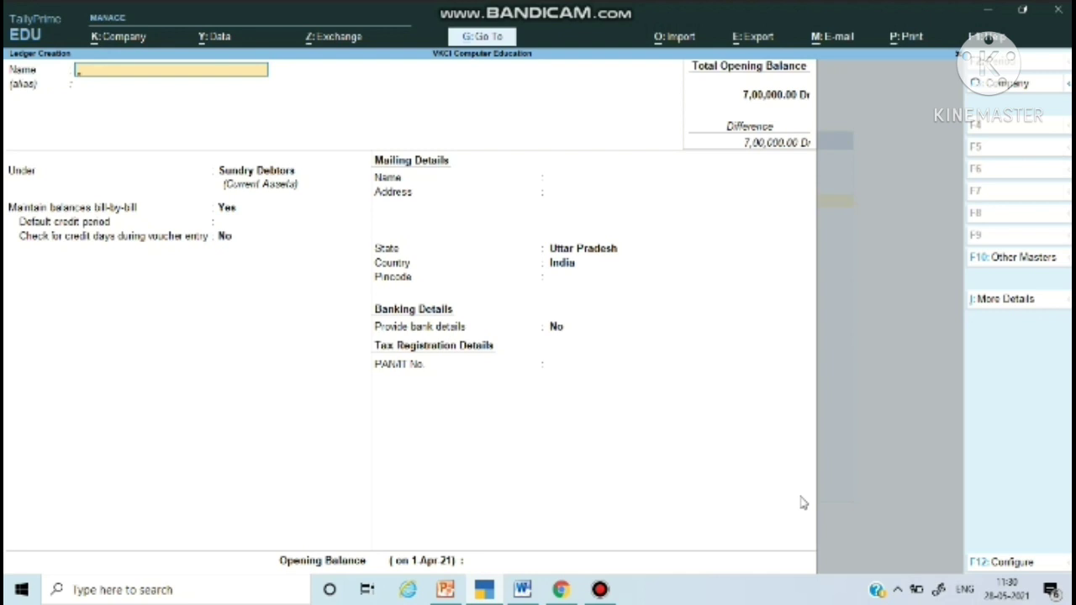
- Start a ledger named Purchase without an alias and place it under the Purchase Accounts group
{"action": "type", "text": "Purchase"}
{"action": "key", "text": "Return"}
{"action": "key", "text": "Return"}
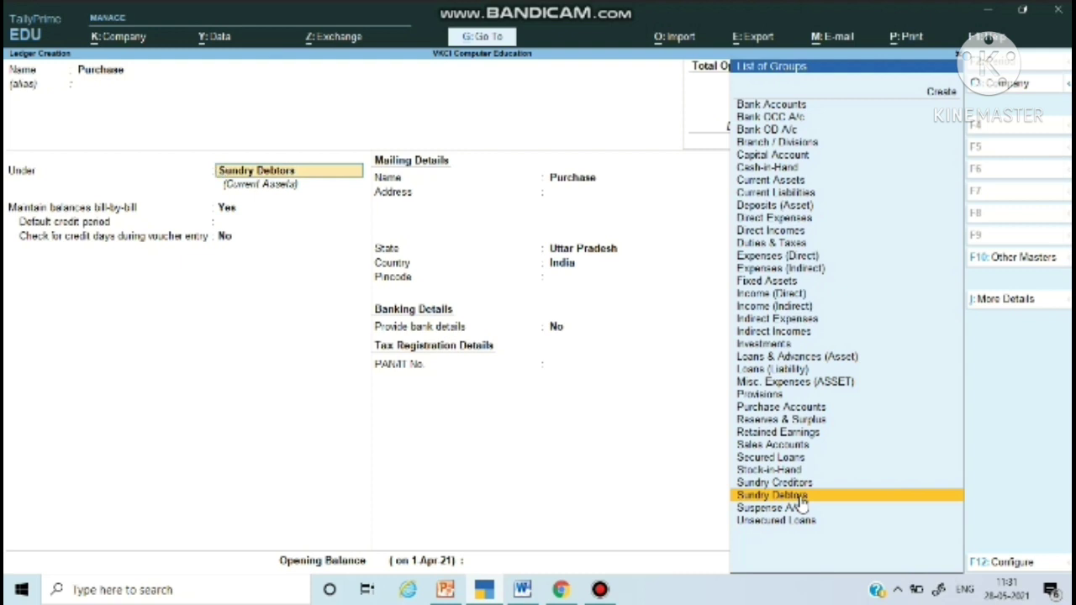
{"action": "type", "text": "P"}
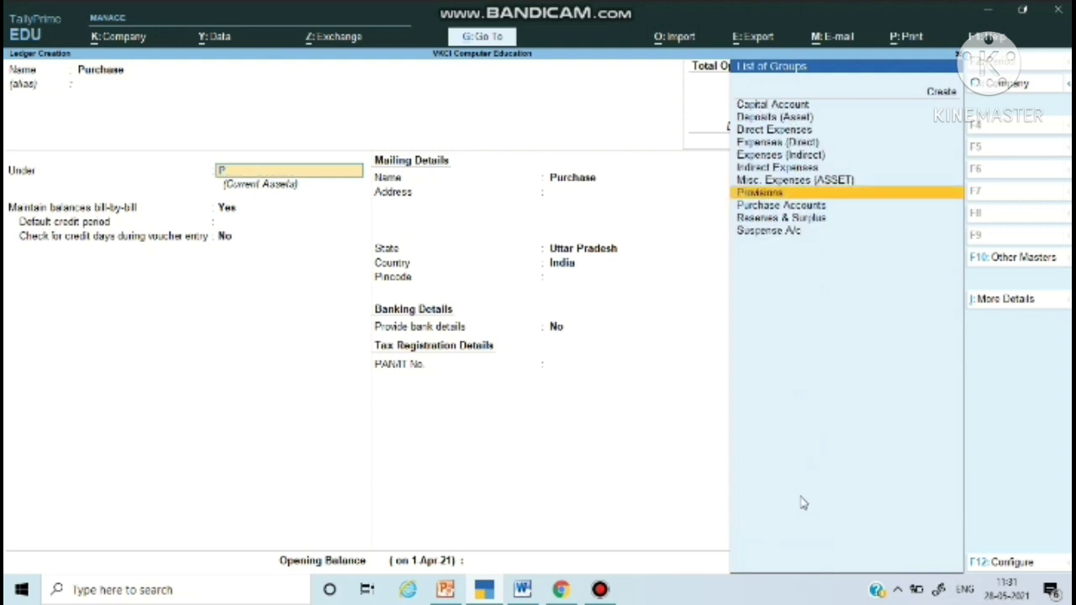
{"action": "key", "text": "Down"}
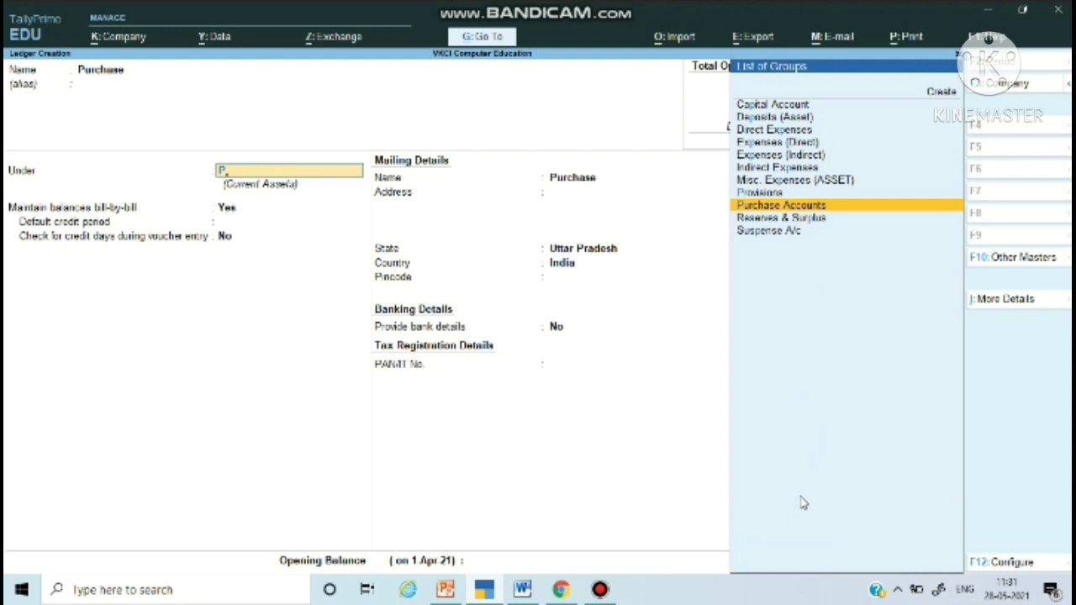
{"action": "key", "text": "Return"}
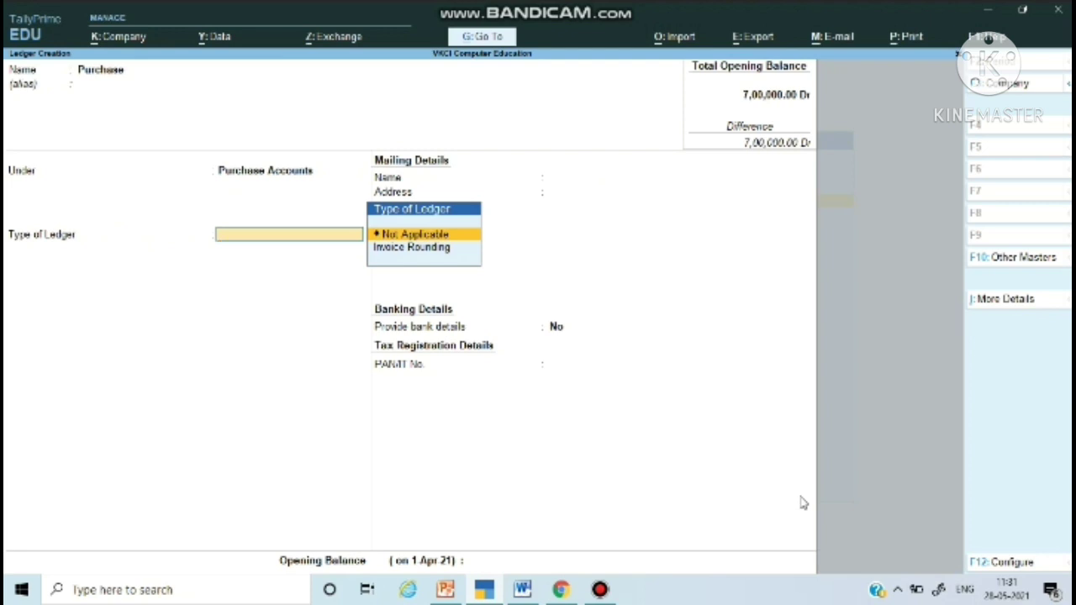
- Set the Purchase ledger's type to Not Applicable, leave its opening balance empty, and save it
{"action": "key", "text": "Return"}
{"action": "key", "text": "Return"}
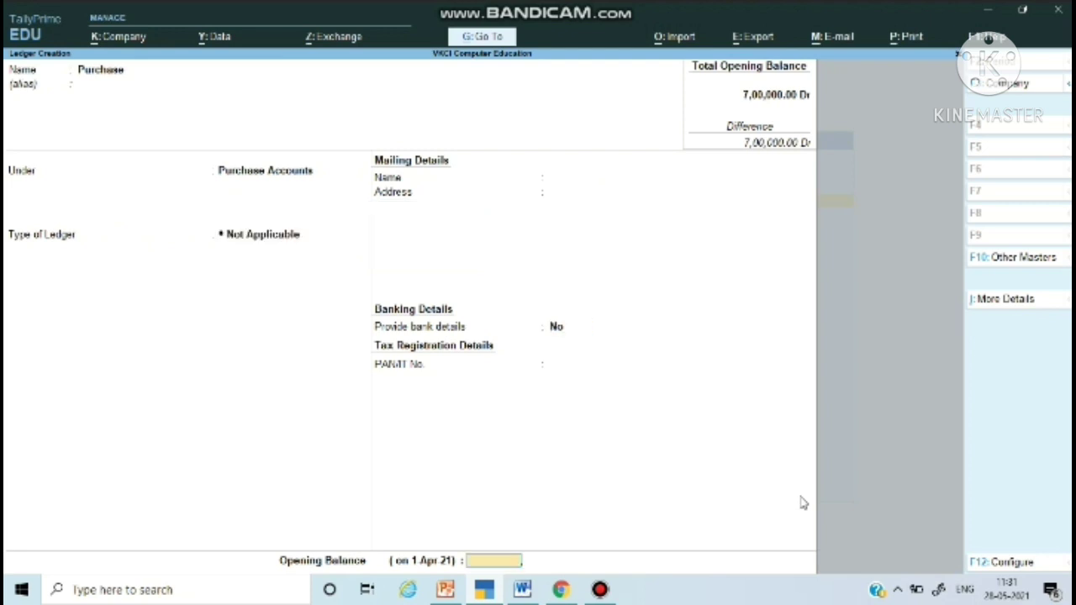
{"action": "key", "text": "Return"}
{"action": "key", "text": "Return"}
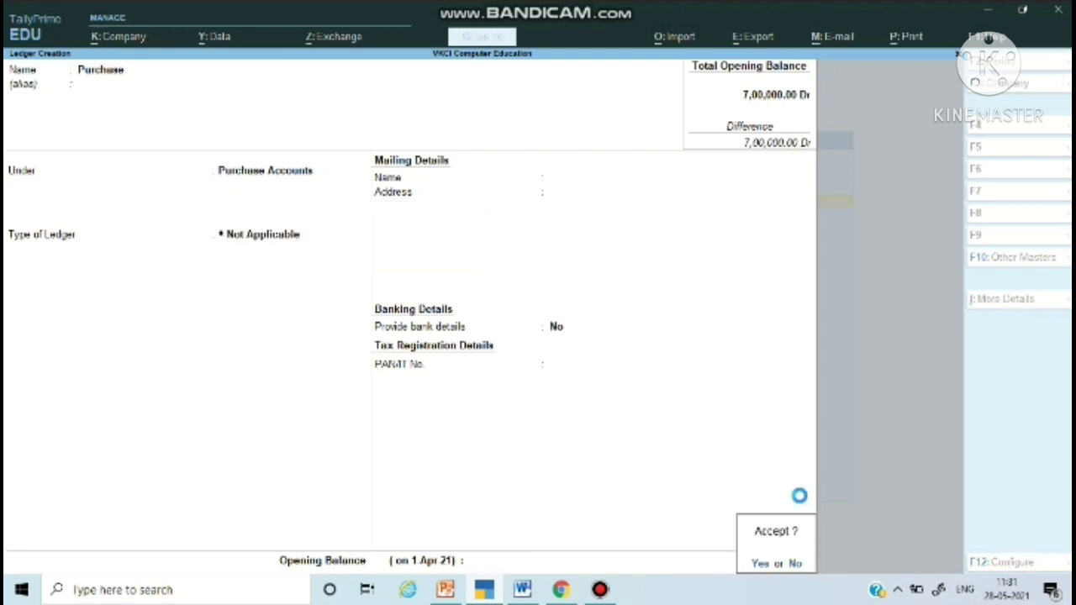
- Start a ledger named Sales without an alias and place it under the Sales Accounts group
{"action": "type", "text": "Su"}
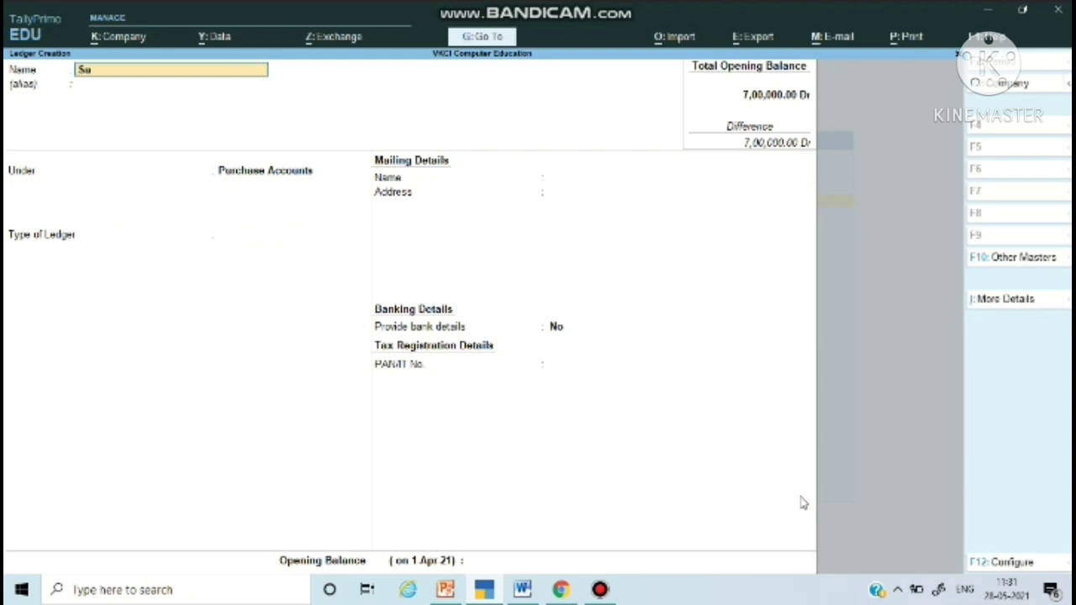
{"action": "type", "text": "les"}
{"action": "key", "text": "Return"}
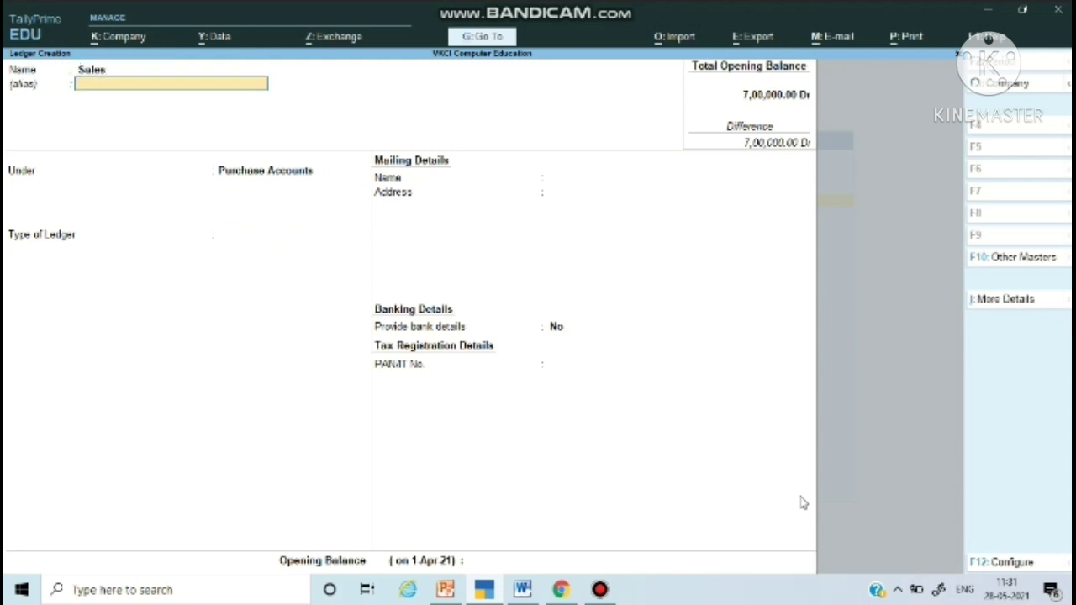
{"action": "type", "text": "Sa"}
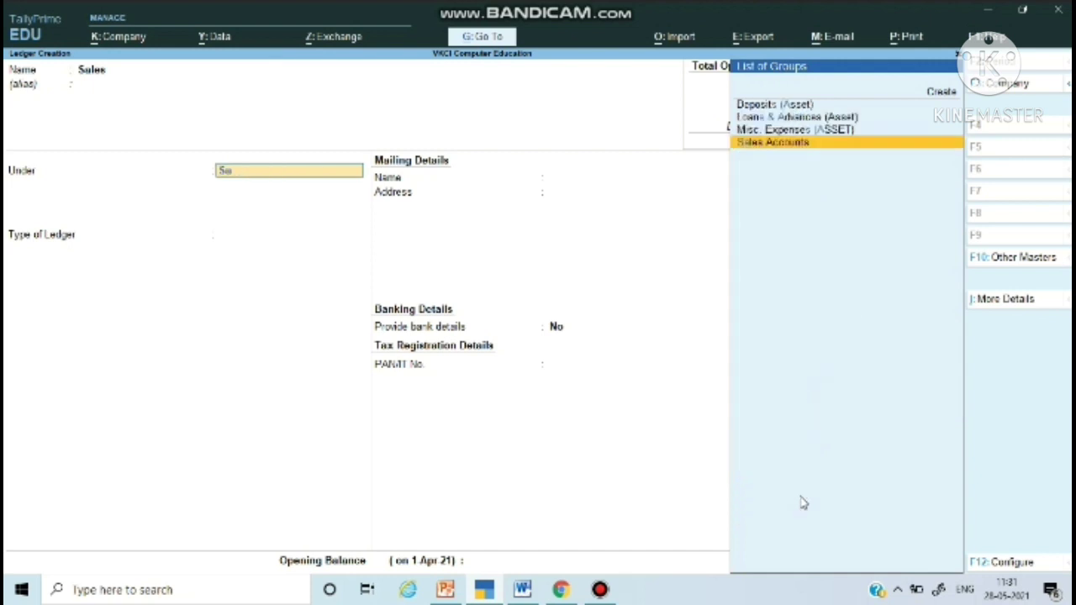
{"action": "key", "text": "Return"}
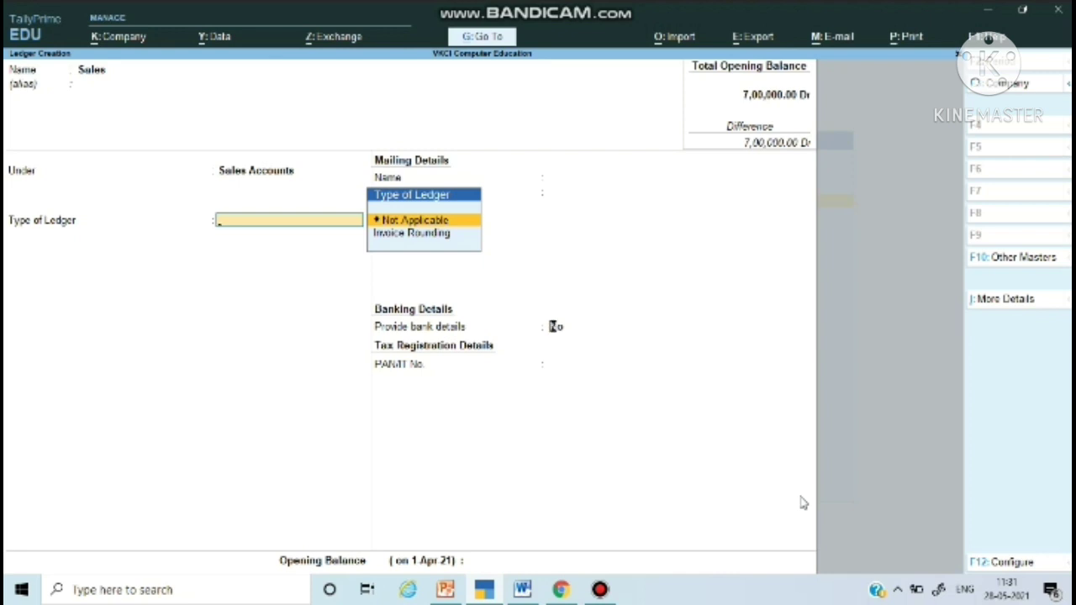
- Set the Sales ledger's type to Not Applicable, leave its opening balance empty, and save it
{"action": "key", "text": "Return"}
{"action": "key", "text": "Return"}
{"action": "key", "text": "Return"}
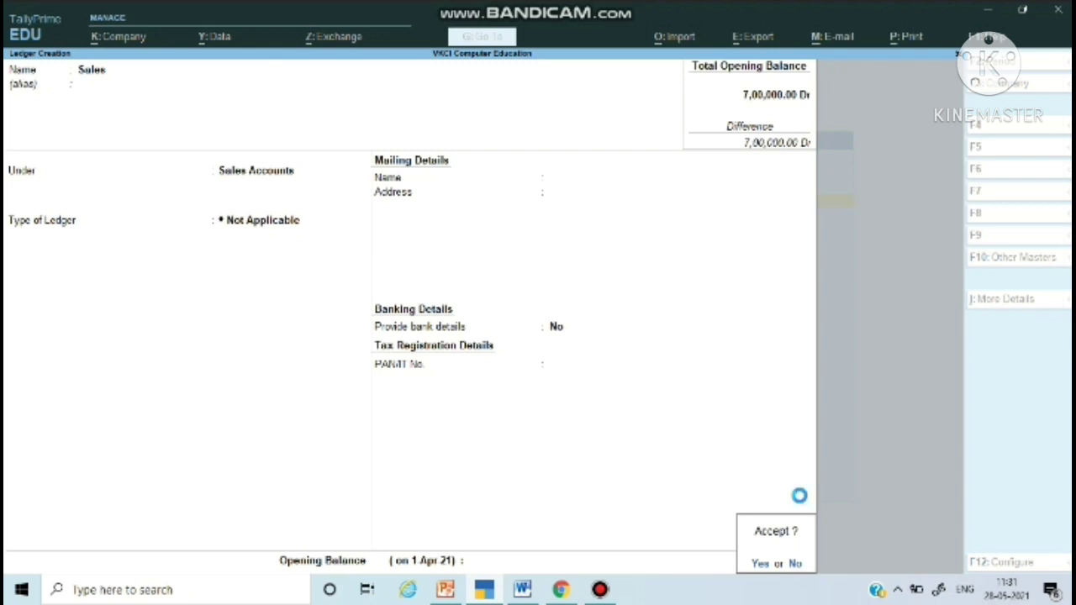
{"action": "key", "text": "Return"}
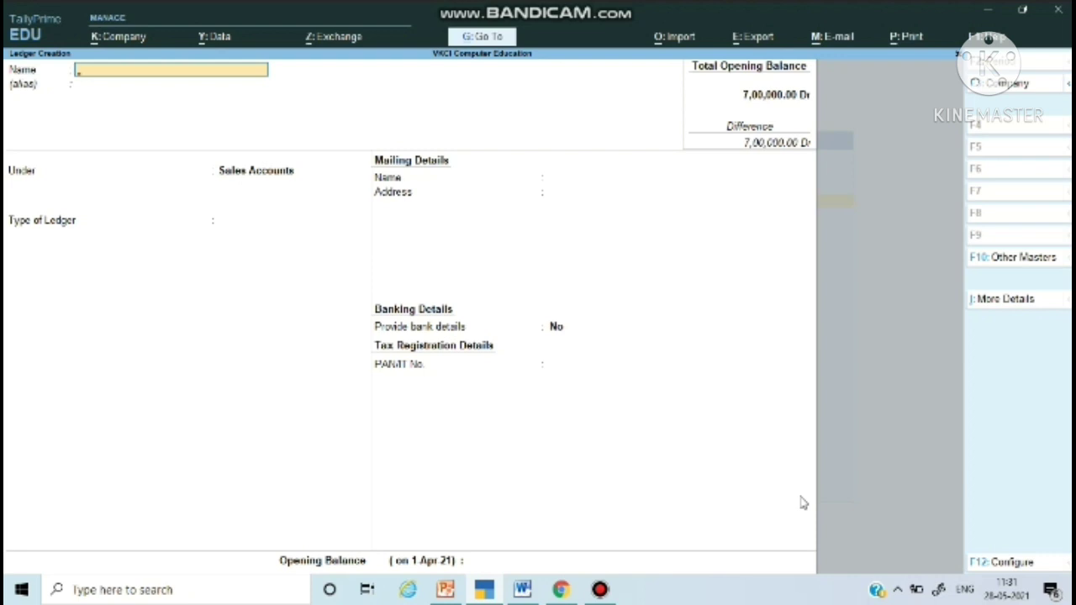
- Leave ledger creation, return to the Gateway of Tally, and bring up the list of existing ledgers for alteration
{"action": "key", "text": "Escape"}
{"action": "key", "text": "Return"}
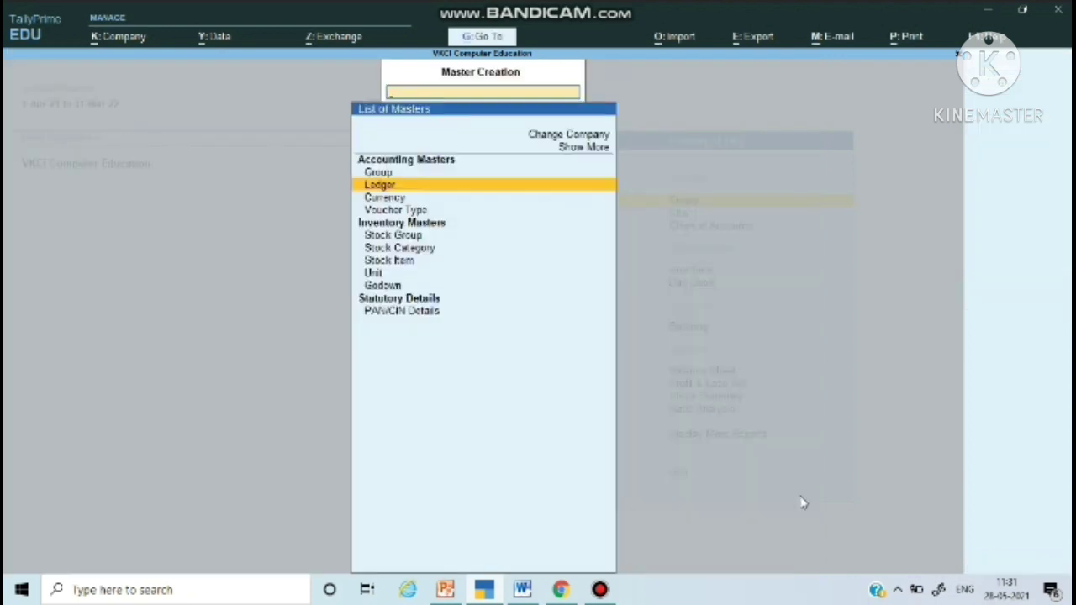
{"action": "key", "text": "Escape"}
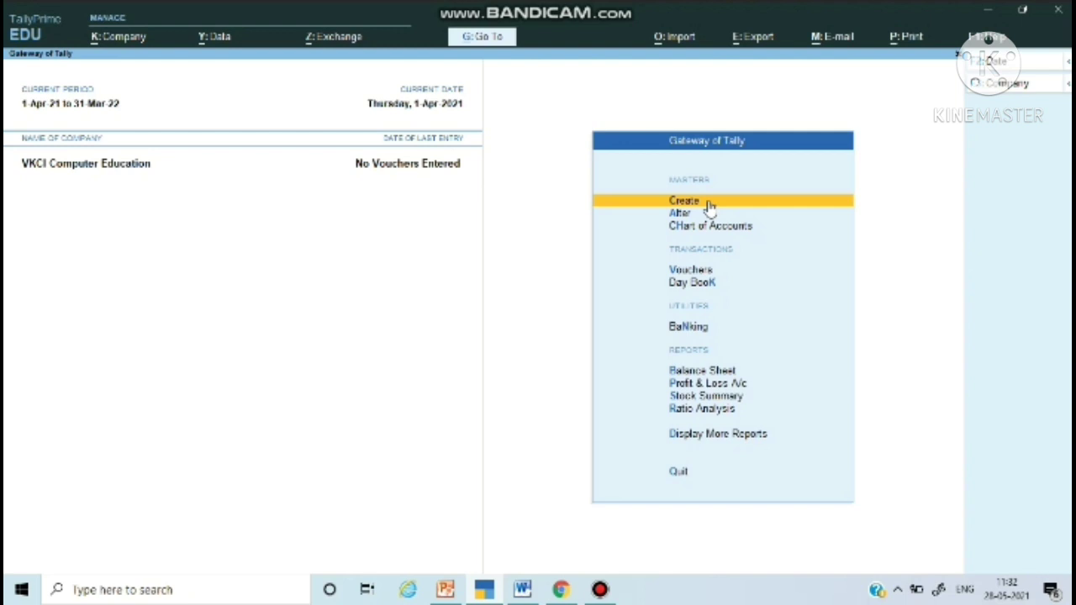
{"action": "key", "text": "Down"}
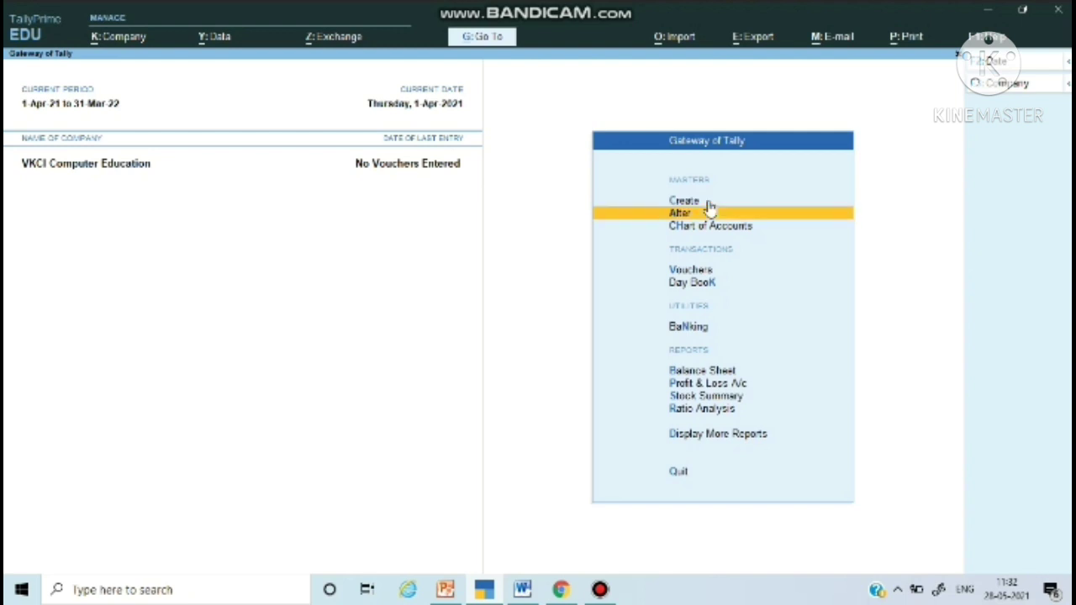
{"action": "key", "text": "Return"}
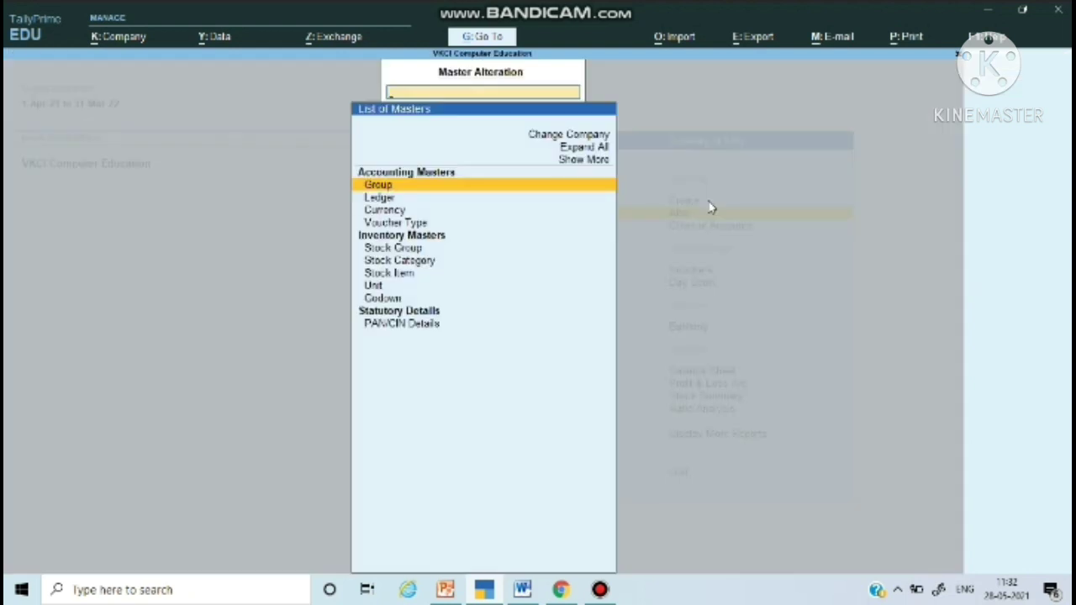
{"action": "key", "text": "Down"}
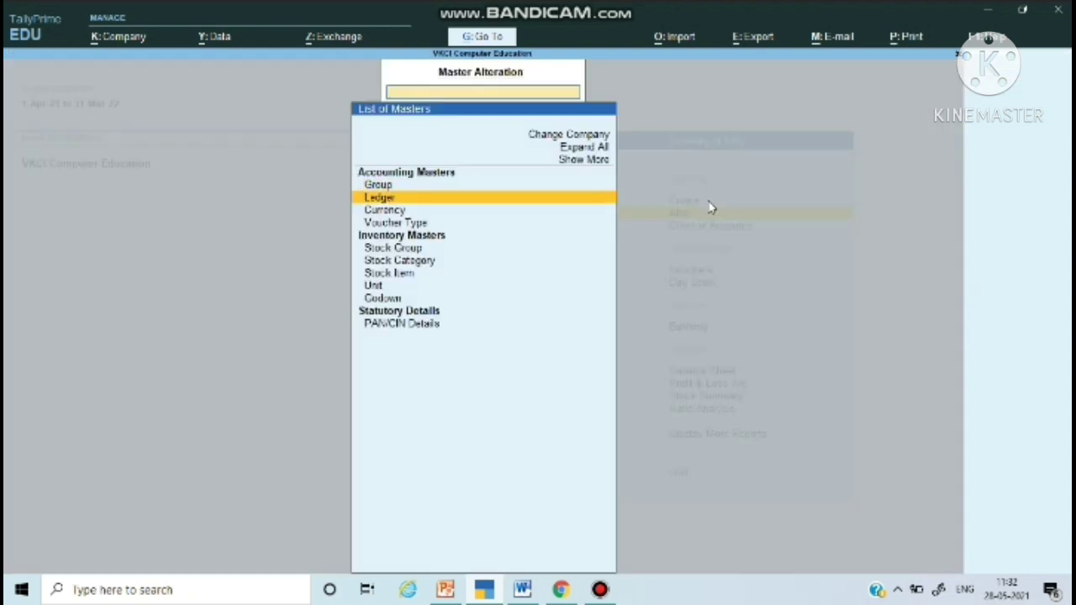
{"action": "key", "text": "Return"}
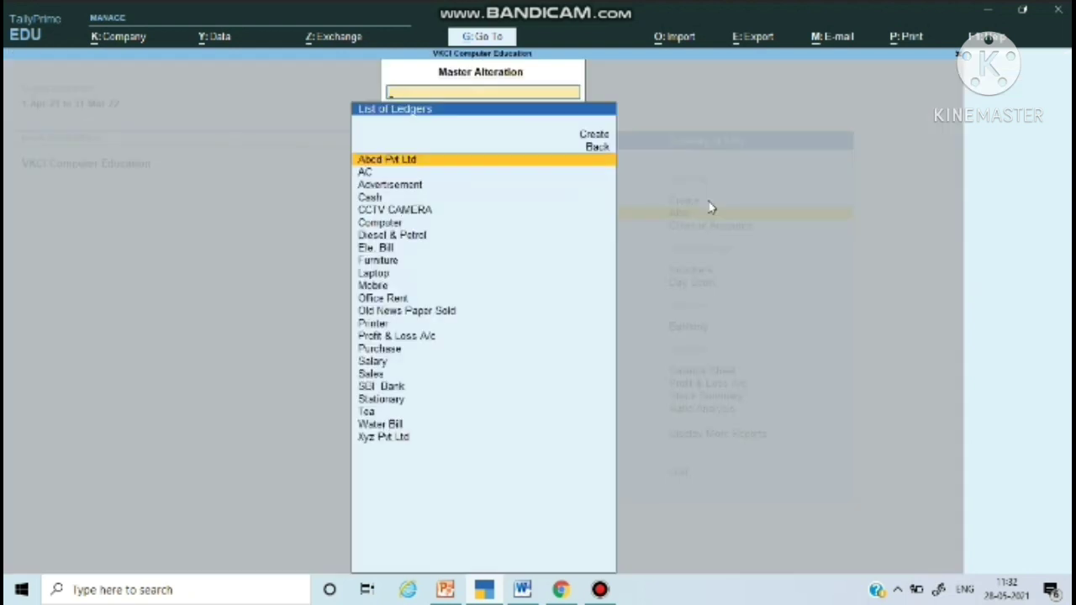
- Open the AC ledger for alteration, review its group, mailing and banking details, and accept it with the existing values
{"action": "key", "text": "Down"}
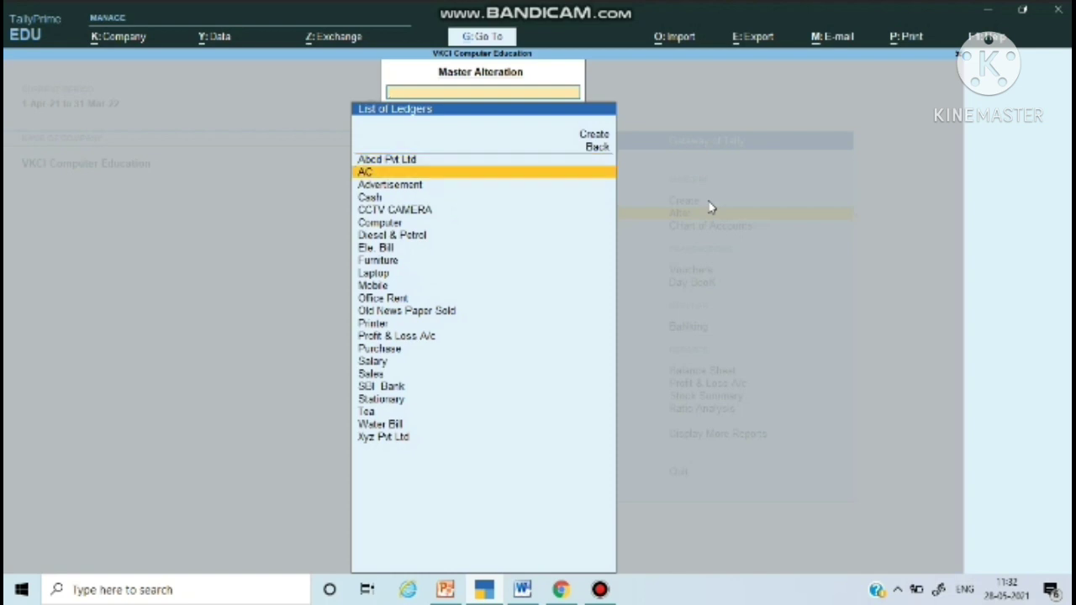
{"action": "key", "text": "Return"}
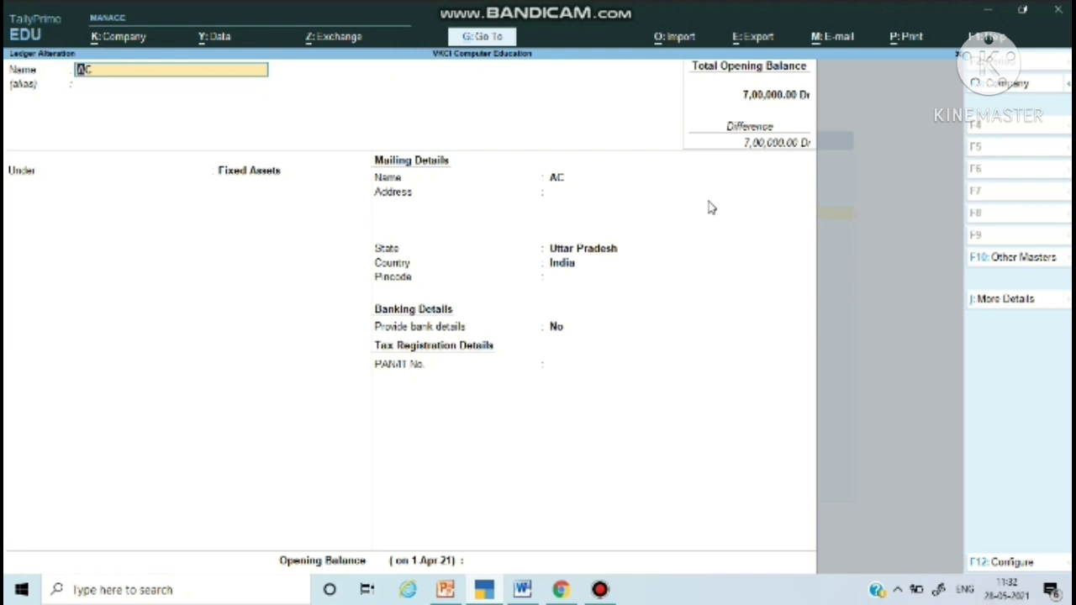
{"action": "key", "text": "Return"}
{"action": "key", "text": "Return"}
{"action": "key", "text": "Return"}
{"action": "key", "text": "Return"}
{"action": "key", "text": "Return"}
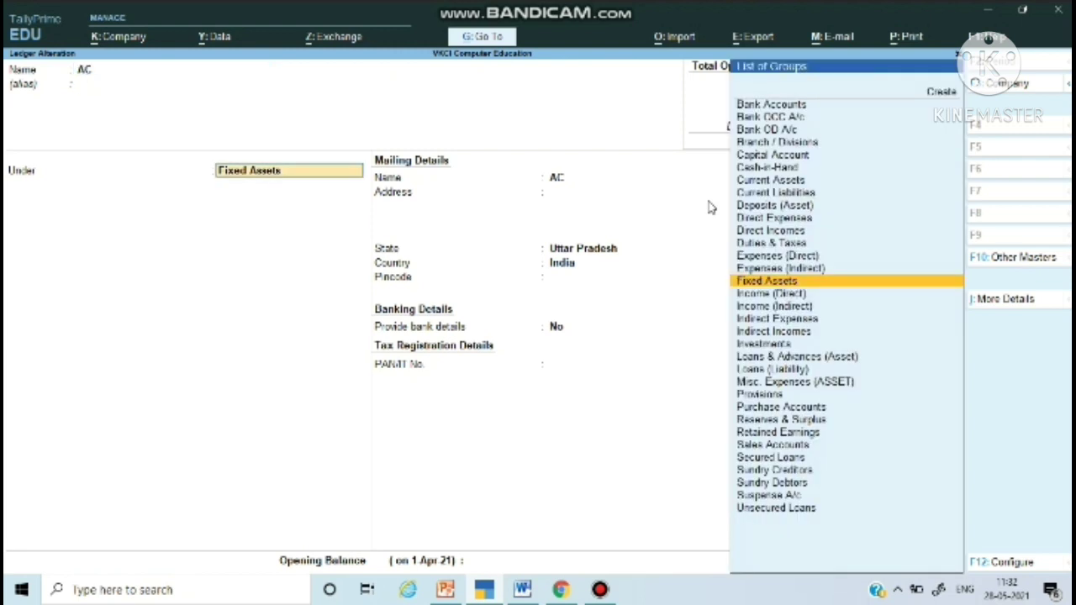
{"action": "key", "text": "Return"}
{"action": "key", "text": "Return"}
{"action": "key", "text": "Return"}
{"action": "key", "text": "Return"}
{"action": "key", "text": "Return"}
{"action": "key", "text": "Return"}
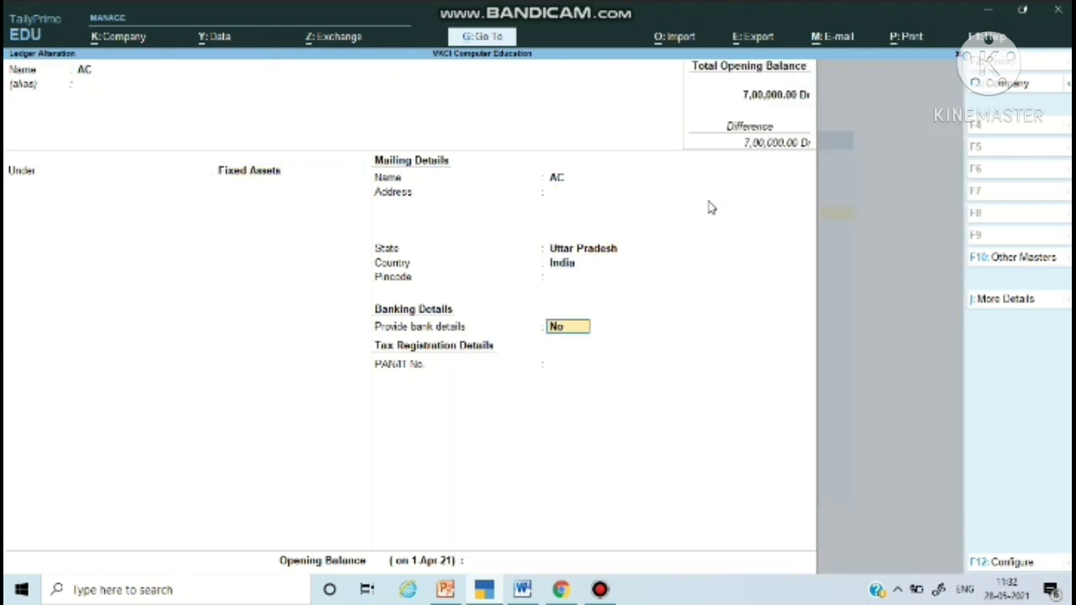
{"action": "key", "text": "Return"}
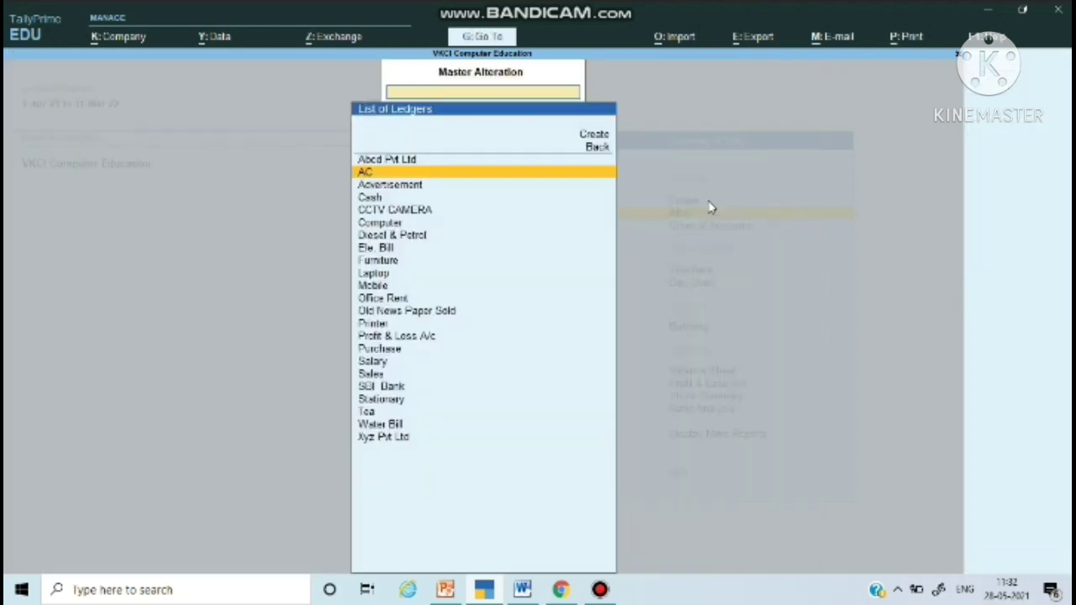
- Open the Advertisement ledger for alteration, review its Indirect Expenses group, and accept it with type Not Applicable and no opening balance
{"action": "key", "text": "Down"}
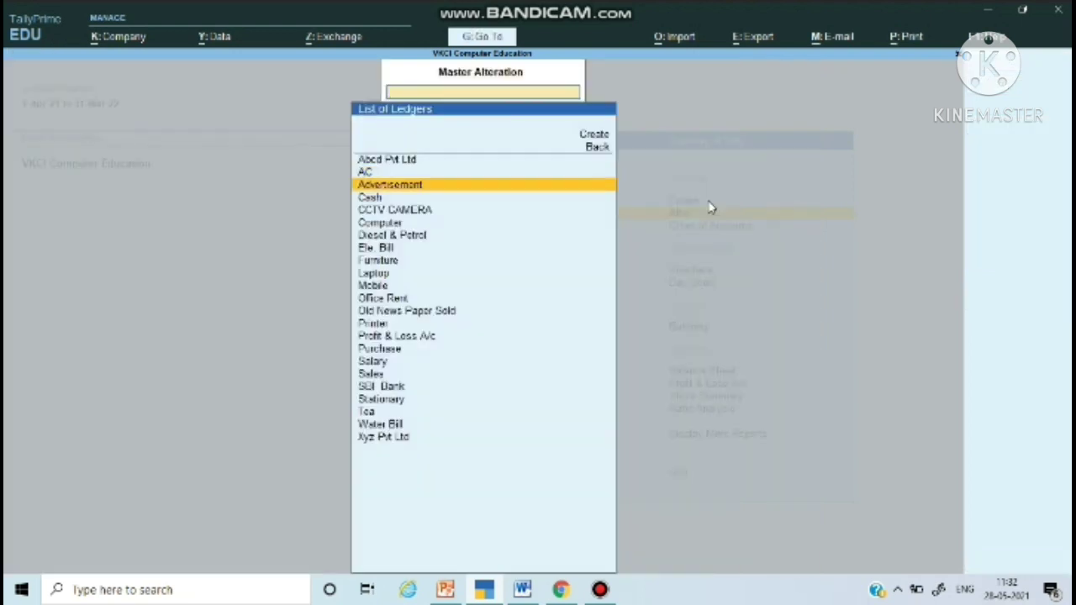
{"action": "key", "text": "Return"}
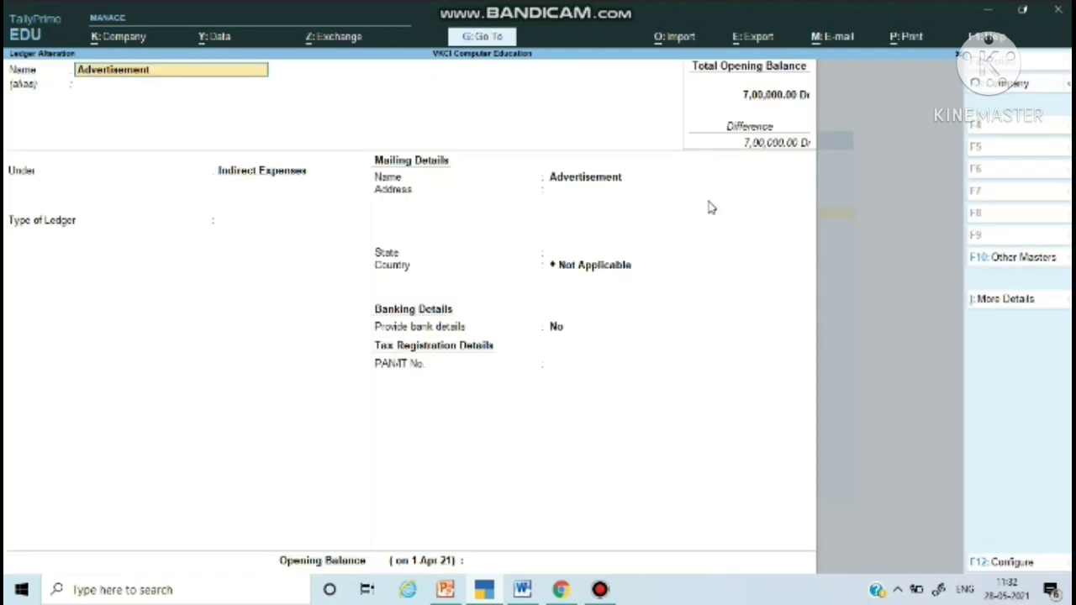
{"action": "key", "text": "Return"}
{"action": "key", "text": "Return"}
{"action": "key", "text": "Return"}
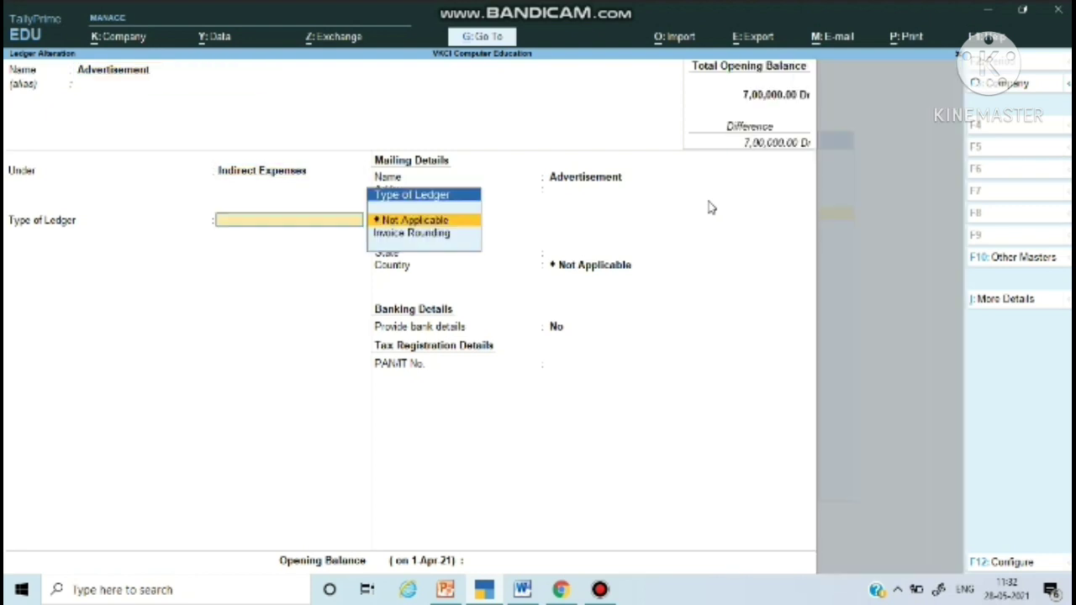
{"action": "key", "text": "Return"}
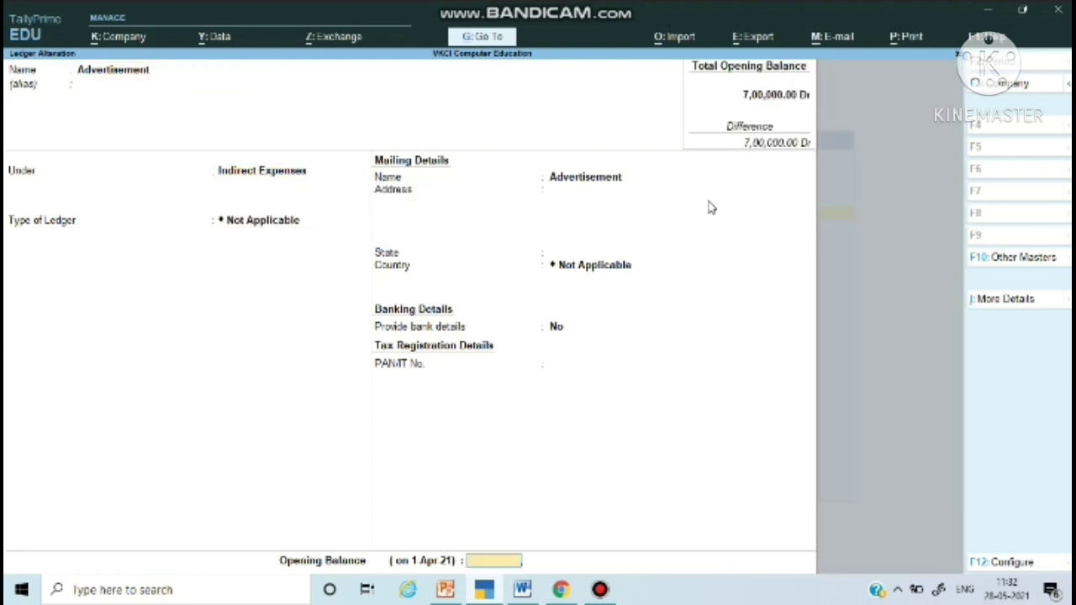
{"action": "key", "text": "Return"}
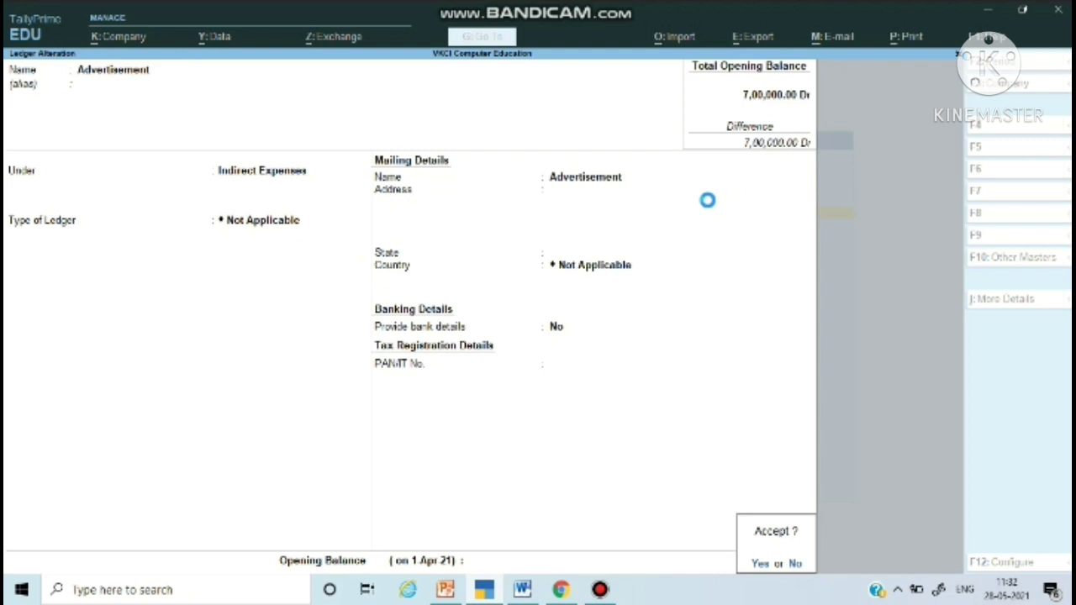
{"action": "key", "text": "Return"}
- Look through the list of existing ledgers, checking the entries from Cash down to Profit & Loss A/c
{"action": "key", "text": "Down"}
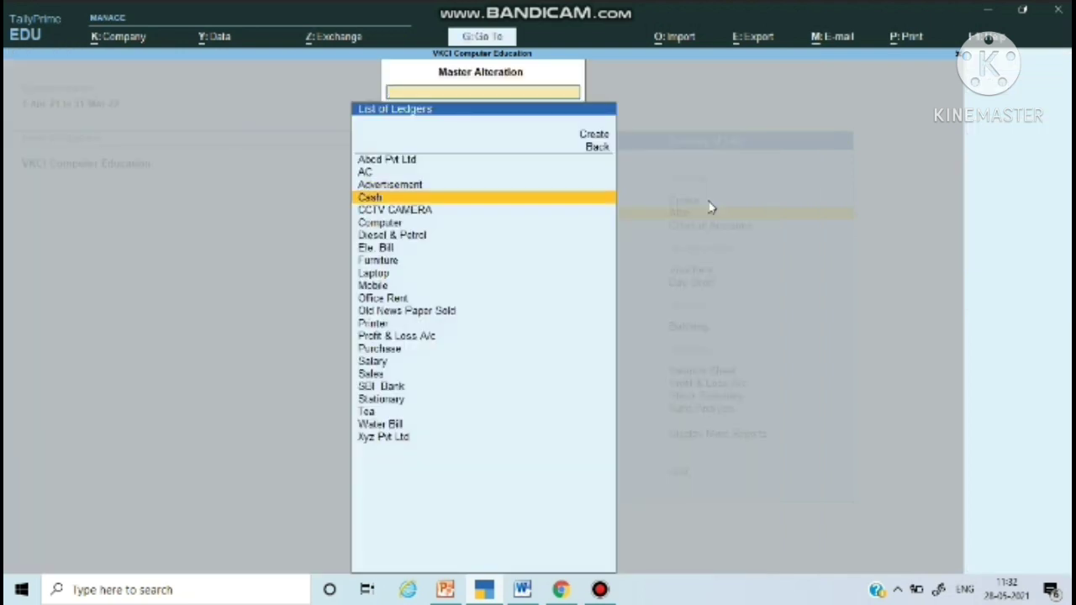
{"action": "key", "text": "Down"}
{"action": "key", "text": "Down"}
{"action": "key", "text": "Down"}
{"action": "key", "text": "Down"}
{"action": "key", "text": "Down"}
{"action": "key", "text": "Down"}
{"action": "key", "text": "Down"}
{"action": "key", "text": "Down"}
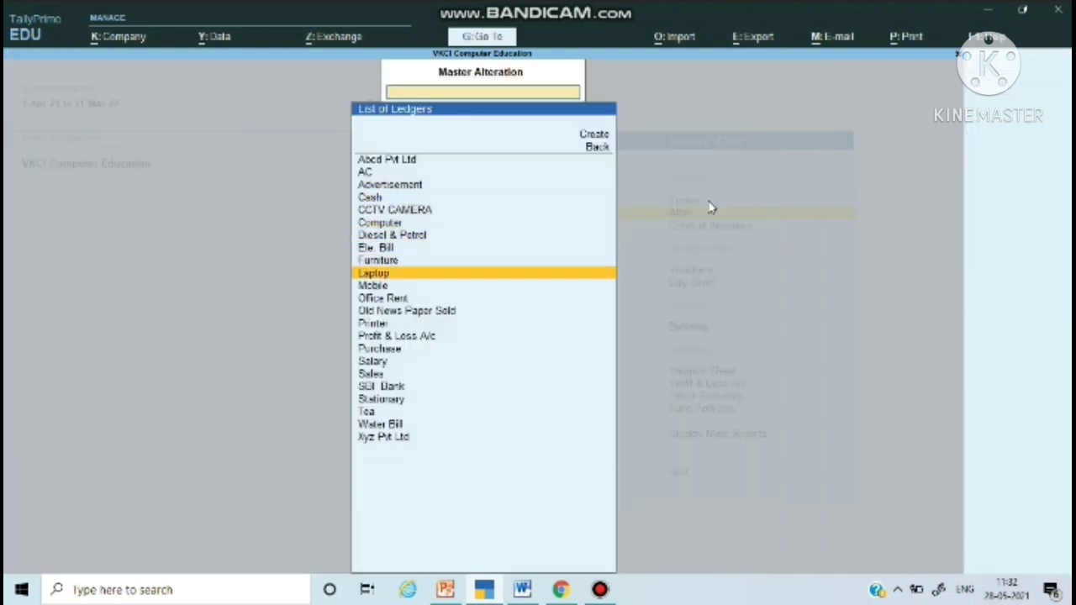
{"action": "key", "text": "Down"}
{"action": "key", "text": "Down"}
{"action": "key", "text": "Down"}
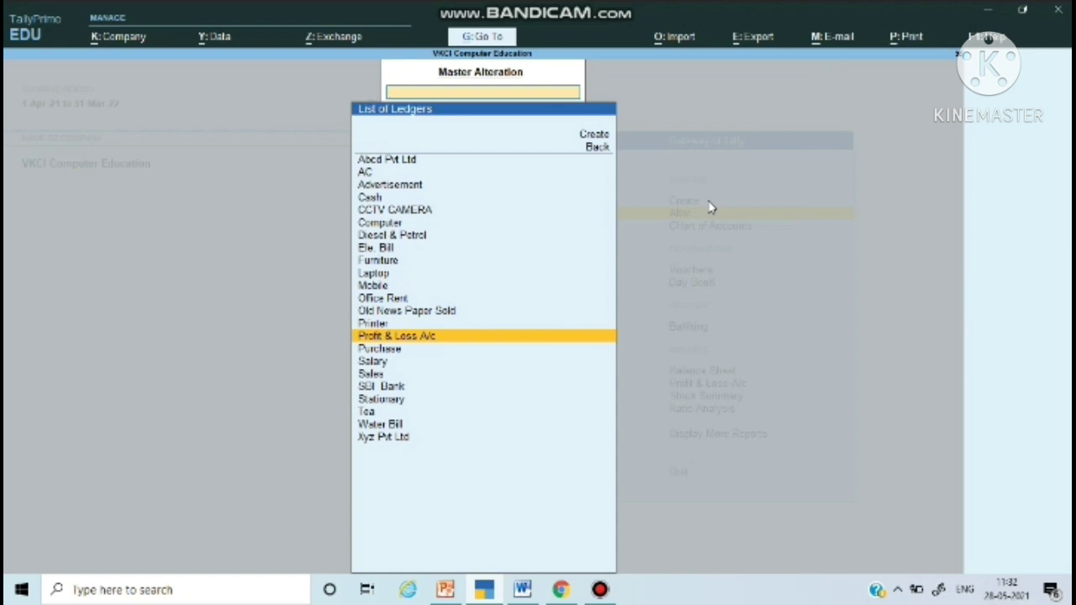
{"action": "key", "text": "Up"}
{"action": "key", "text": "Up"}
{"action": "key", "text": "Up"}
{"action": "key", "text": "Up"}
{"action": "key", "text": "Up"}
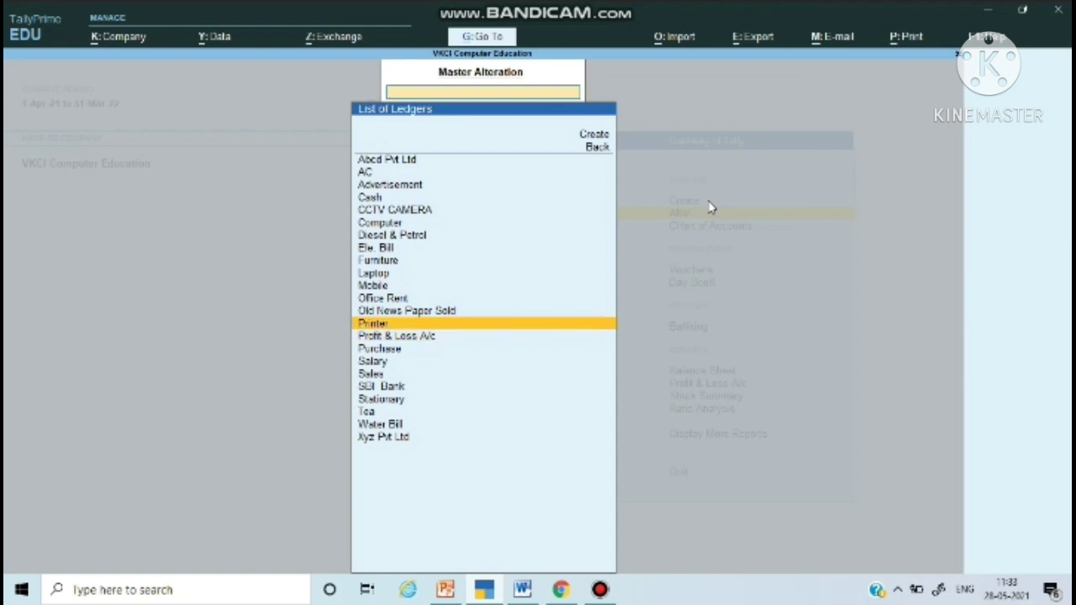
{"action": "key", "text": "Up"}
{"action": "key", "text": "Up"}
{"action": "key", "text": "Up"}
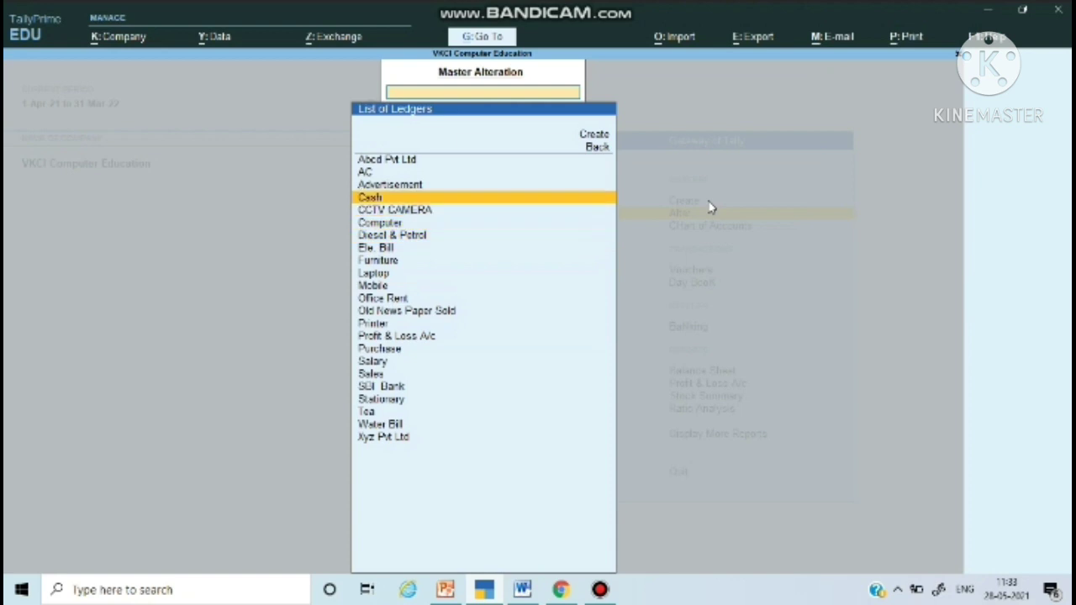
{"action": "key", "text": "Up"}
{"action": "key", "text": "Up"}
{"action": "key", "text": "Down"}
{"action": "key", "text": "Down"}
{"action": "key", "text": "Down"}
{"action": "key", "text": "Down"}
{"action": "key", "text": "Down"}
{"action": "key", "text": "Down"}
{"action": "key", "text": "Down"}
{"action": "key", "text": "Down"}
{"action": "key", "text": "Down"}
{"action": "key", "text": "Down"}
{"action": "key", "text": "Up"}
{"action": "key", "text": "Up"}
{"action": "key", "text": "Down"}
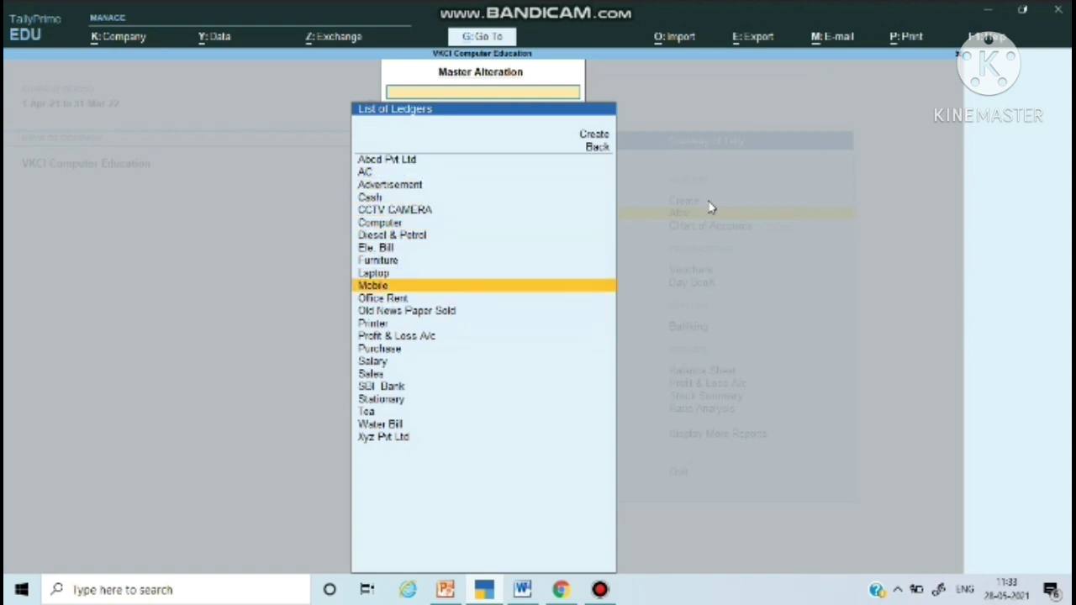
- Open the Old News Paper Sold ledger, review its Indirect Incomes group, and accept it with type Not Applicable and no opening balance
{"action": "key", "text": "Down"}
{"action": "key", "text": "Down"}
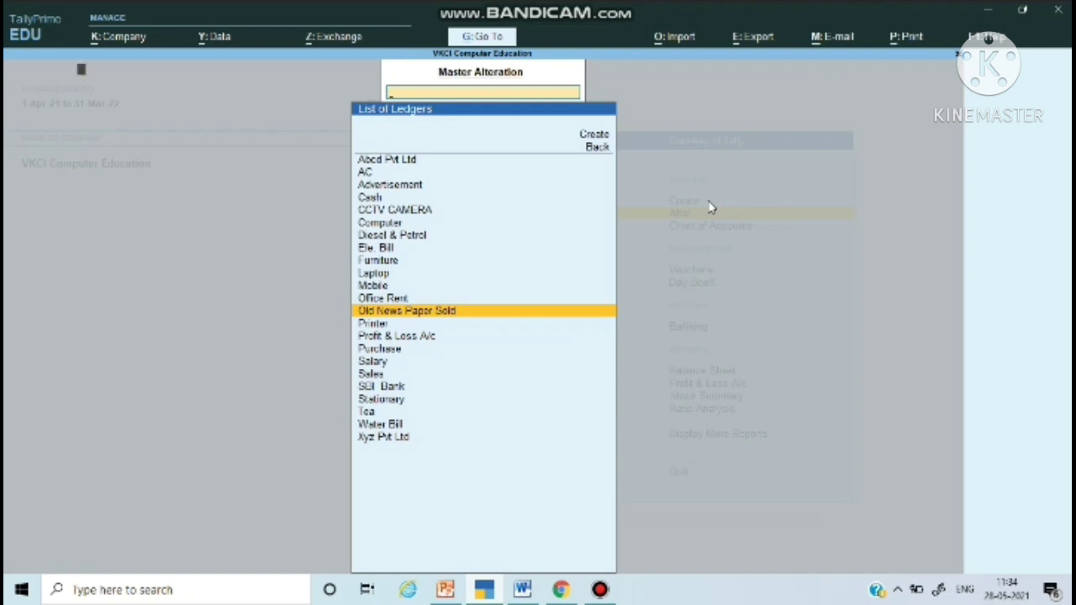
{"action": "key", "text": "Return"}
{"action": "key", "text": "Return"}
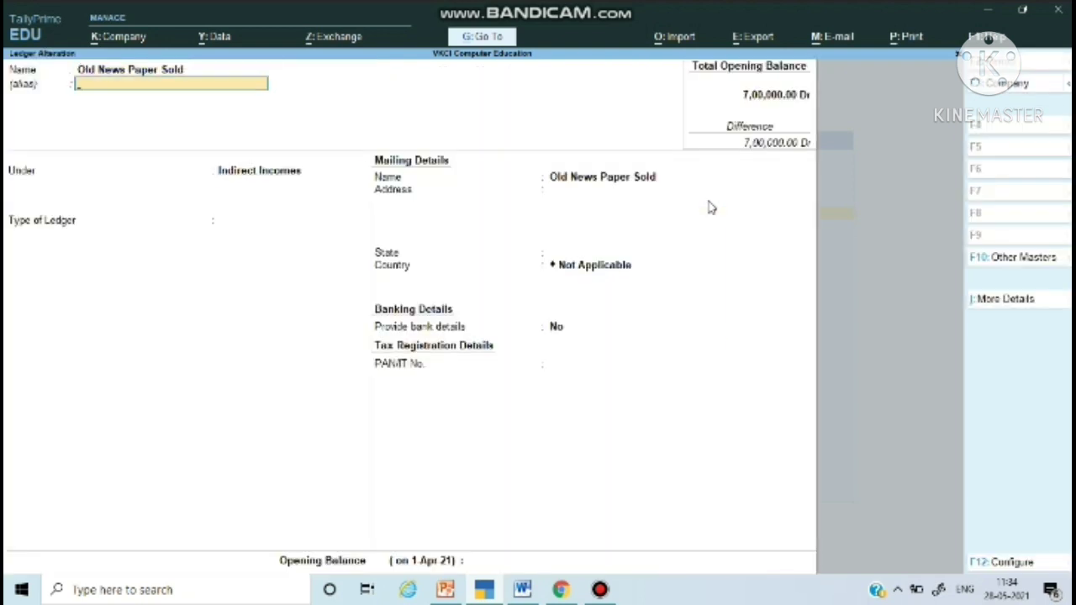
{"action": "key", "text": "Return"}
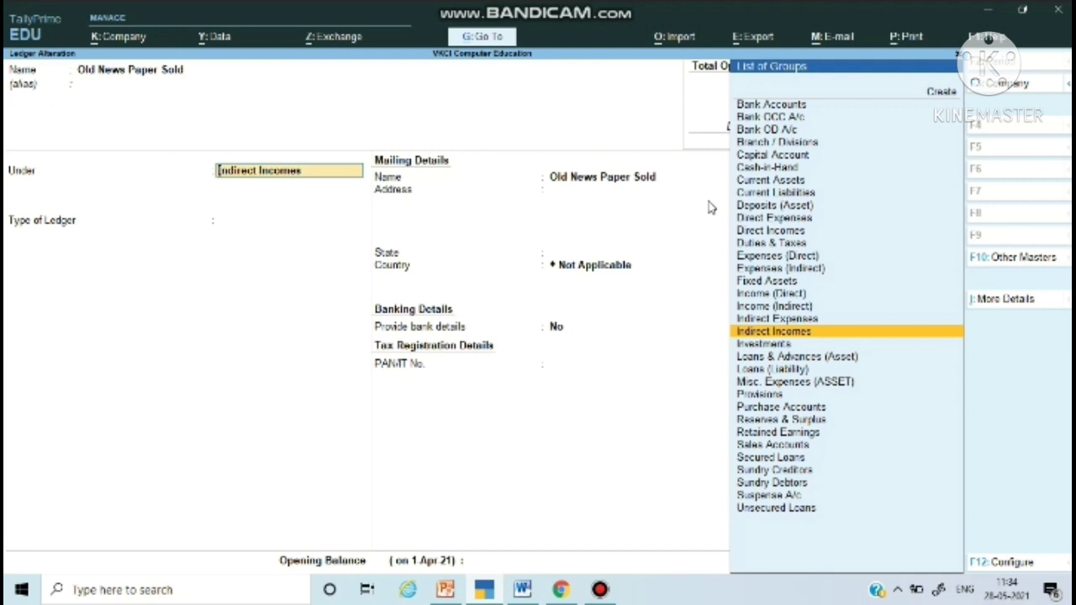
{"action": "key", "text": "Return"}
{"action": "key", "text": "Return"}
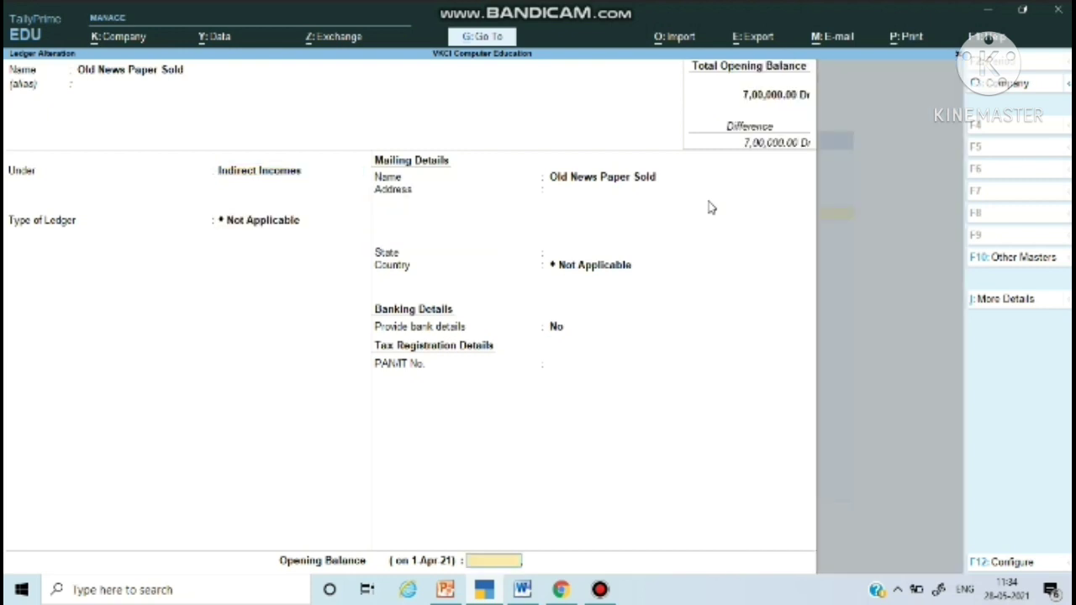
{"action": "key", "text": "Return"}
{"action": "key", "text": "Return"}
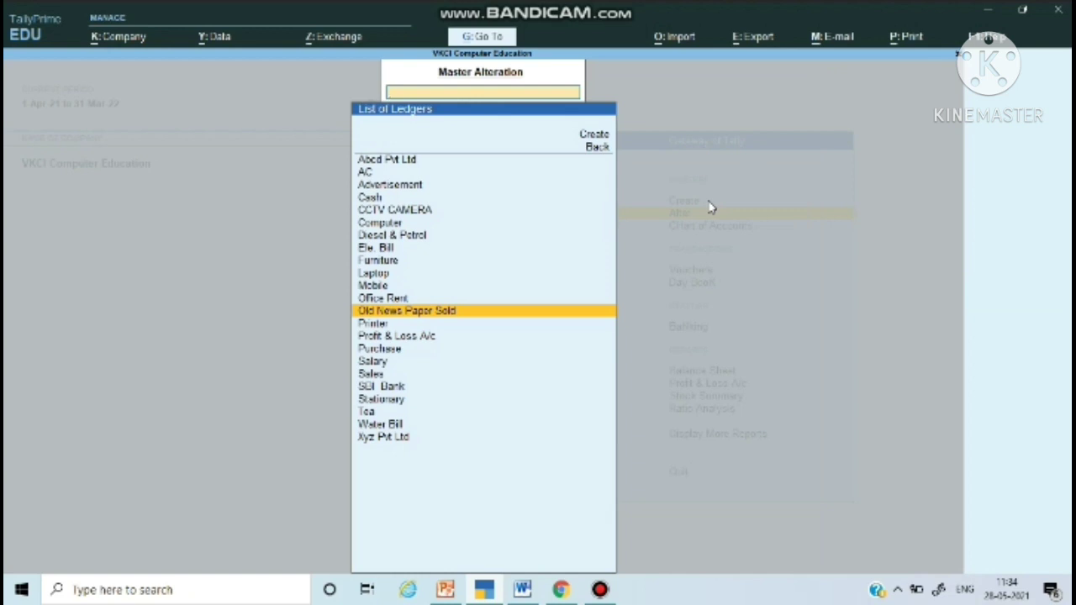
- Return to the Gateway of Tally and bring up the list of ledgers for alteration again
{"action": "key", "text": "Escape"}
{"action": "key", "text": "Escape"}
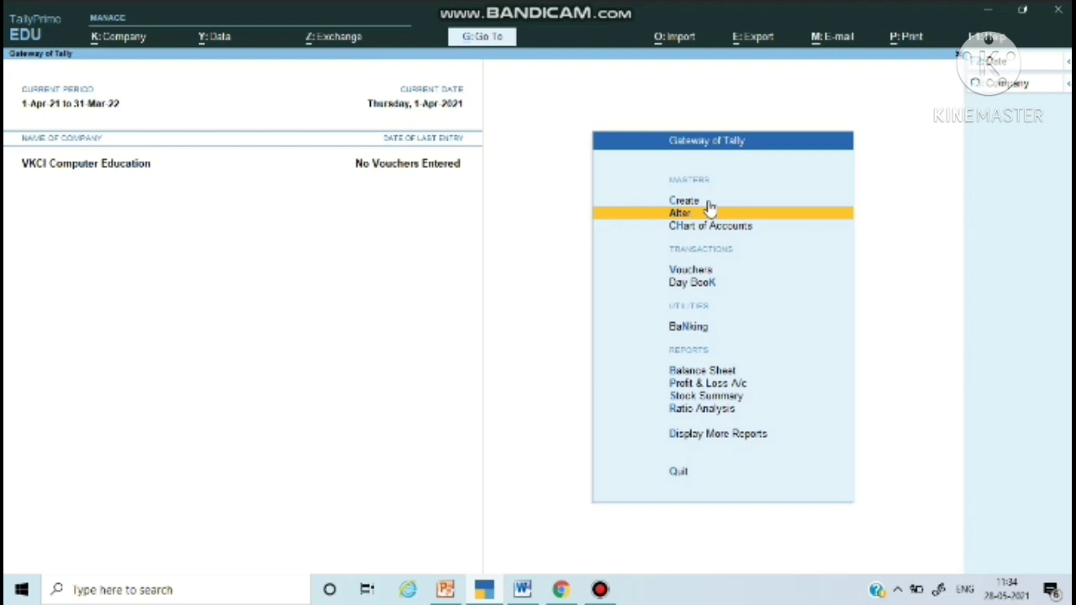
{"action": "left_click", "coordinate": [709, 208]}
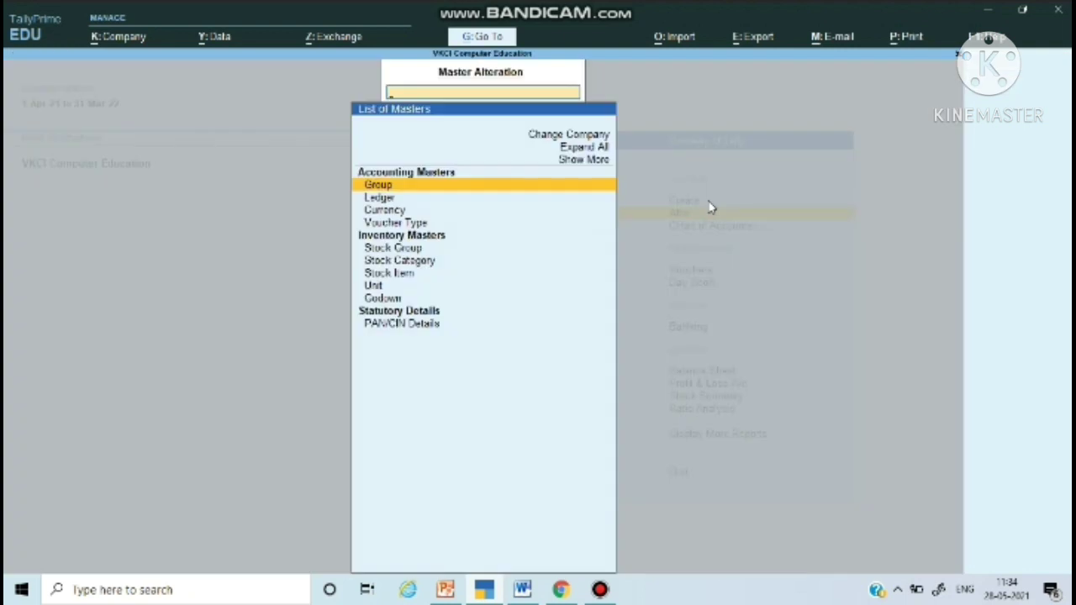
{"action": "key", "text": "Down"}
{"action": "key", "text": "Return"}
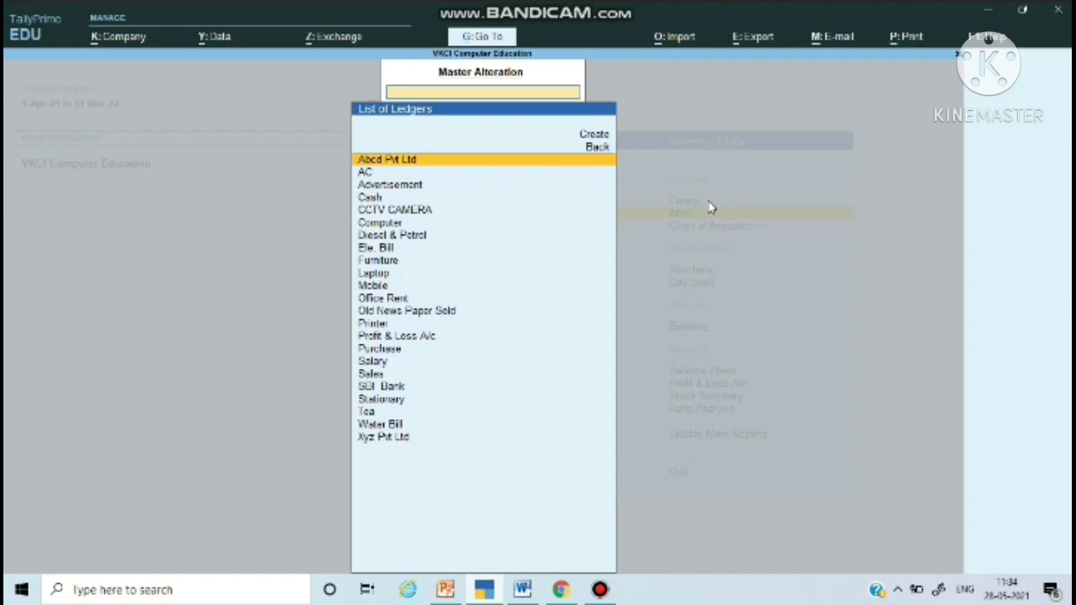
- Rename the Purchase ledger as Goods Purchase, keep it under Purchase Accounts with type Not Applicable, and save it
{"action": "key", "text": "Down"}
{"action": "key", "text": "Down"}
{"action": "key", "text": "Down"}
{"action": "key", "text": "Down"}
{"action": "key", "text": "Down"}
{"action": "key", "text": "Down"}
{"action": "key", "text": "Down"}
{"action": "key", "text": "Down"}
{"action": "key", "text": "Down"}
{"action": "key", "text": "Down"}
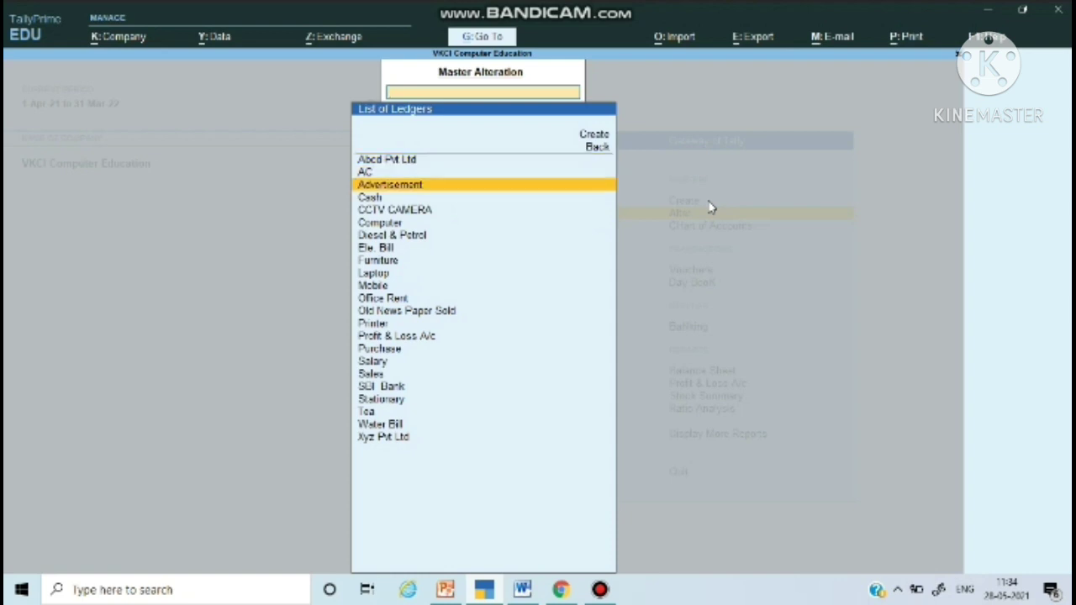
{"action": "key", "text": "Down"}
{"action": "key", "text": "Down"}
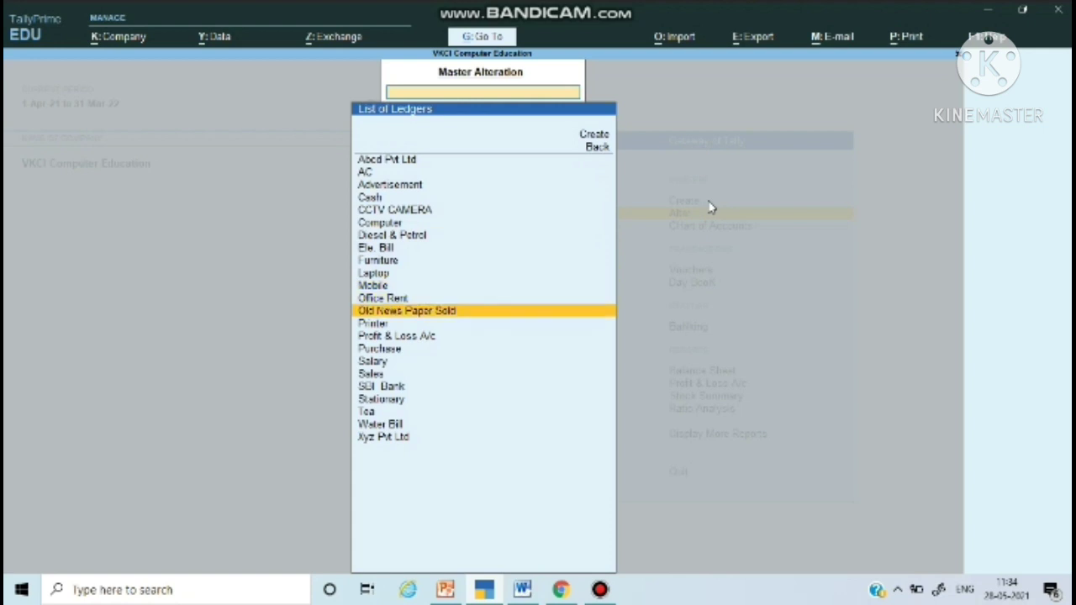
{"action": "key", "text": "Down"}
{"action": "key", "text": "Down"}
{"action": "key", "text": "Down"}
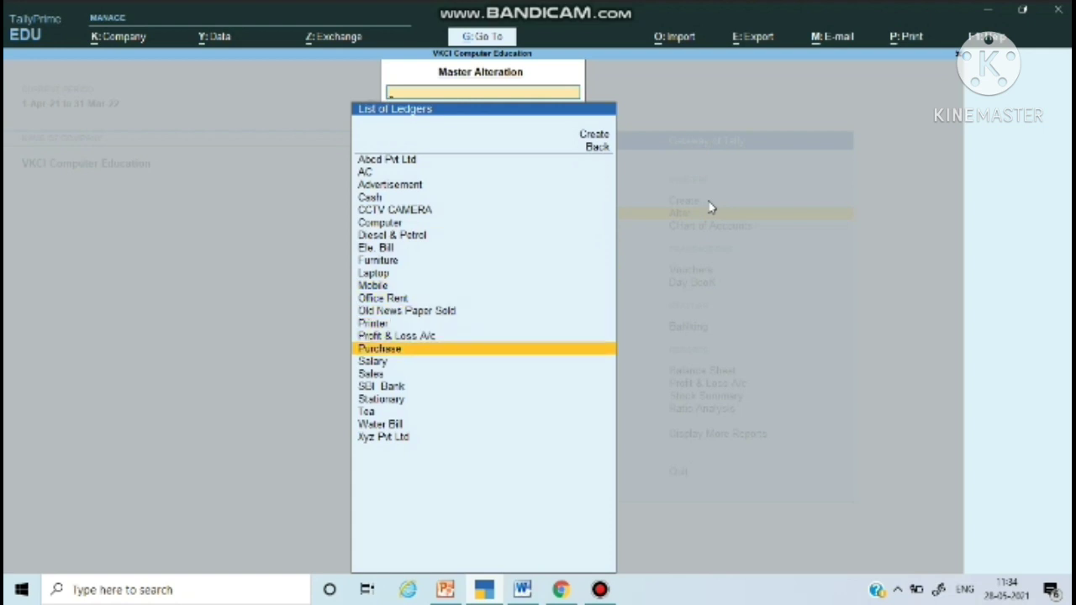
{"action": "key", "text": "Return"}
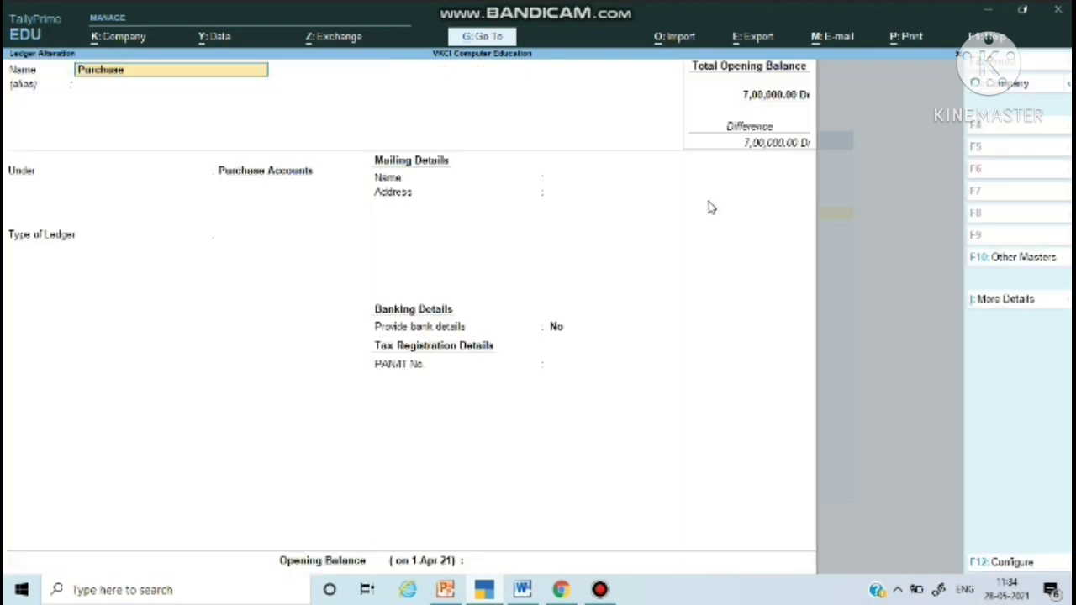
{"action": "type", "text": "Goods Purchase"}
{"action": "key", "text": "Return"}
{"action": "key", "text": "Return"}
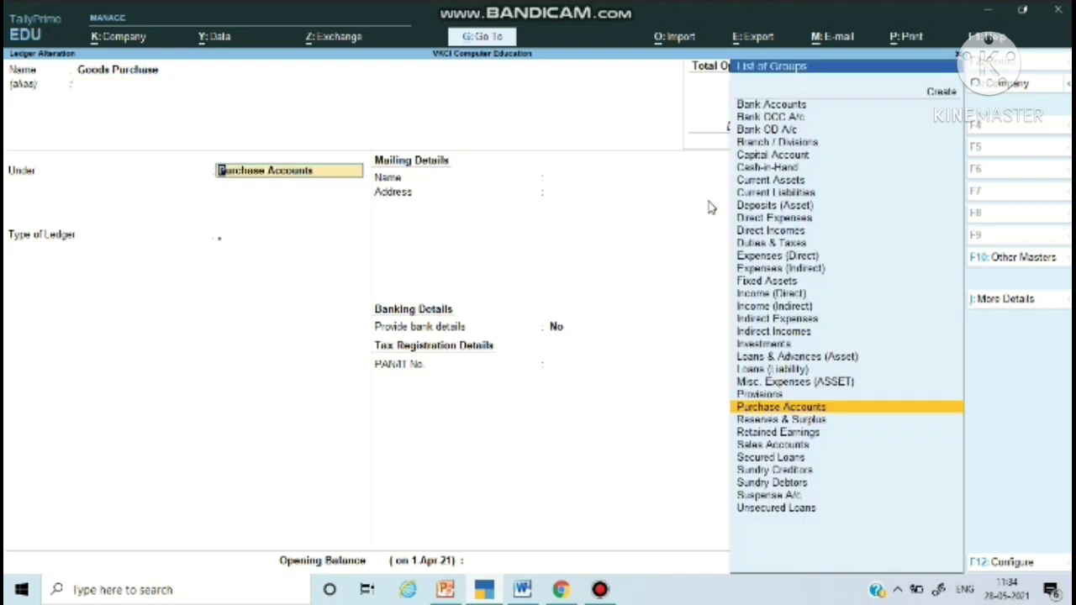
{"action": "key", "text": "Return"}
{"action": "key", "text": "Return"}
{"action": "key", "text": "ctrl"}
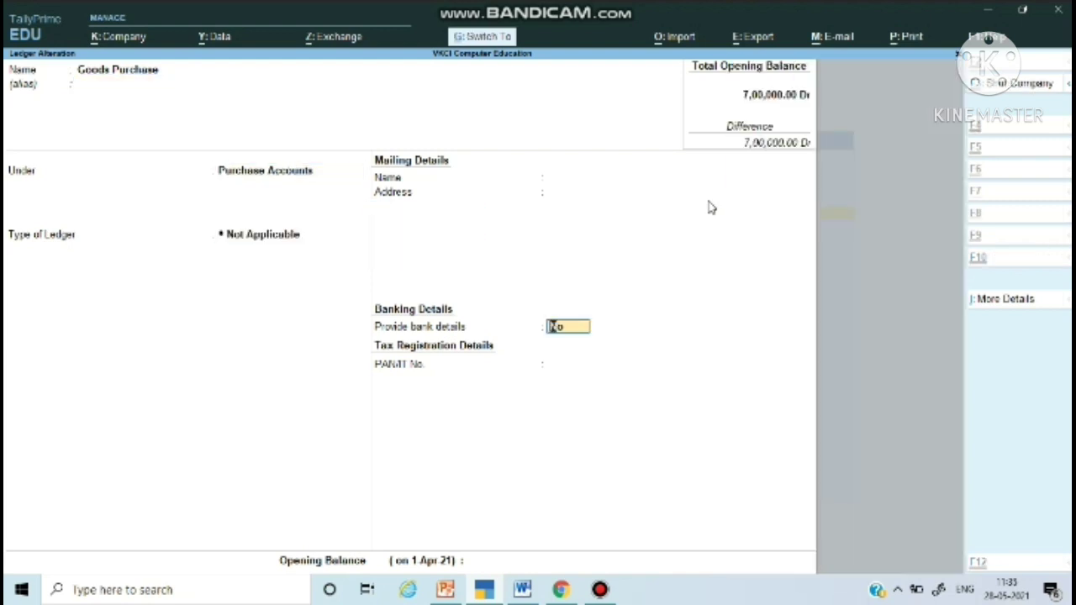
{"action": "key", "text": "ctrl+a"}
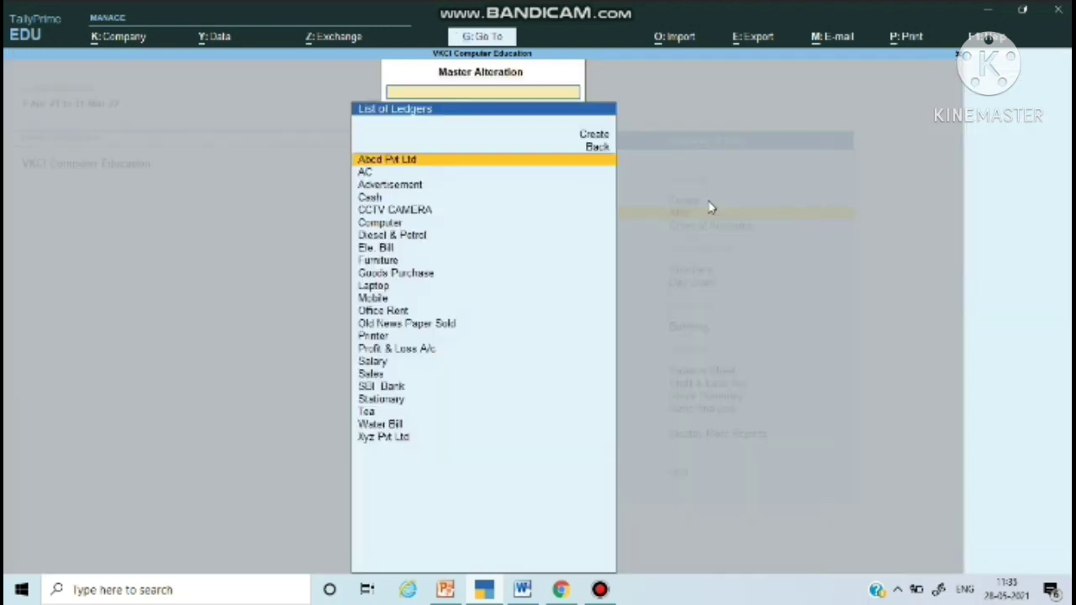
- Find the renamed Goods Purchase ledger in the list of ledgers
{"action": "key", "text": "Down"}
{"action": "key", "text": "Down"}
{"action": "key", "text": "Down"}
{"action": "key", "text": "Down"}
{"action": "key", "text": "Down"}
{"action": "key", "text": "Down"}
{"action": "key", "text": "Down"}
{"action": "key", "text": "Down"}
{"action": "key", "text": "Down"}
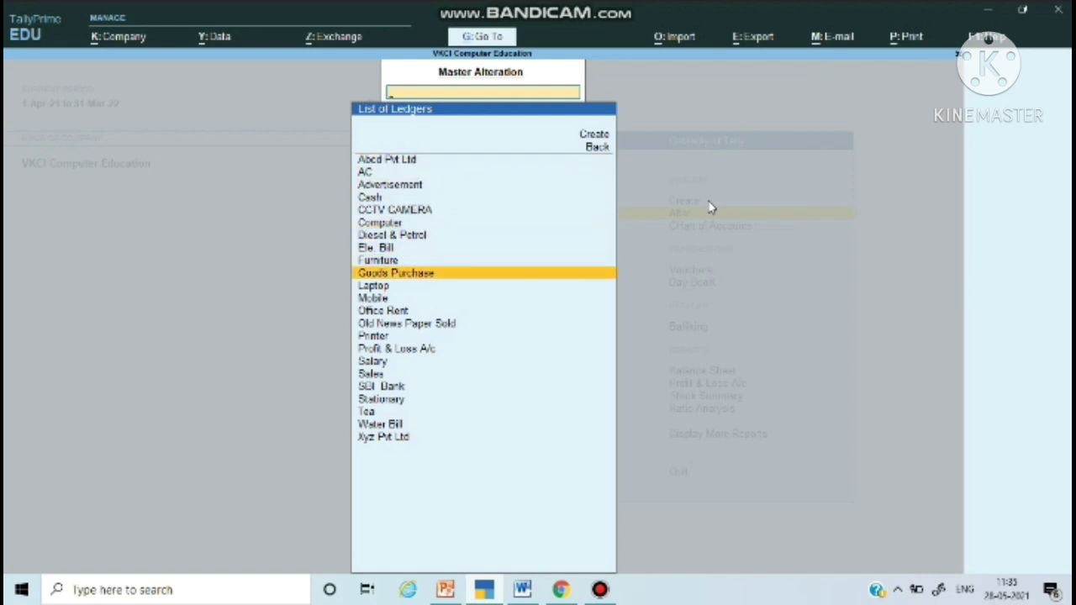
- Rename the Sales ledger as Goods Sales, keep it under Sales Accounts with type Not Applicable, and save it
{"action": "key", "text": "Down"}
{"action": "key", "text": "Down"}
{"action": "key", "text": "Down"}
{"action": "key", "text": "Down"}
{"action": "key", "text": "Down"}
{"action": "key", "text": "Down"}
{"action": "key", "text": "Down"}
{"action": "key", "text": "Down"}
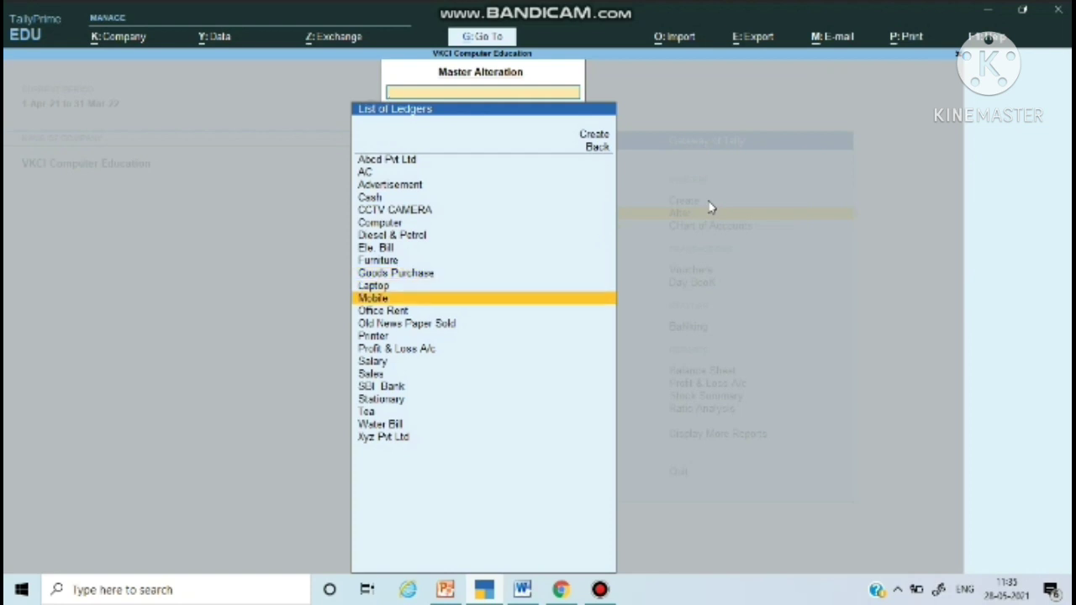
{"action": "key", "text": "Up"}
{"action": "key", "text": "Up"}
{"action": "key", "text": "Up"}
{"action": "key", "text": "Up"}
{"action": "key", "text": "Up"}
{"action": "key", "text": "Up"}
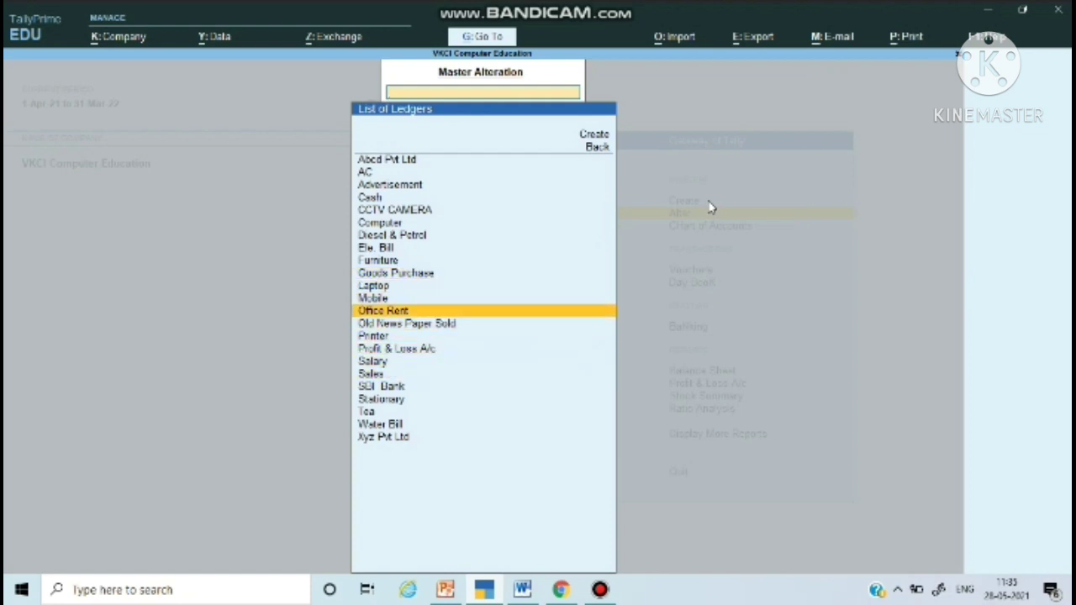
{"action": "key", "text": "Down"}
{"action": "key", "text": "Down"}
{"action": "key", "text": "Down"}
{"action": "key", "text": "Down"}
{"action": "key", "text": "Down"}
{"action": "key", "text": "Down"}
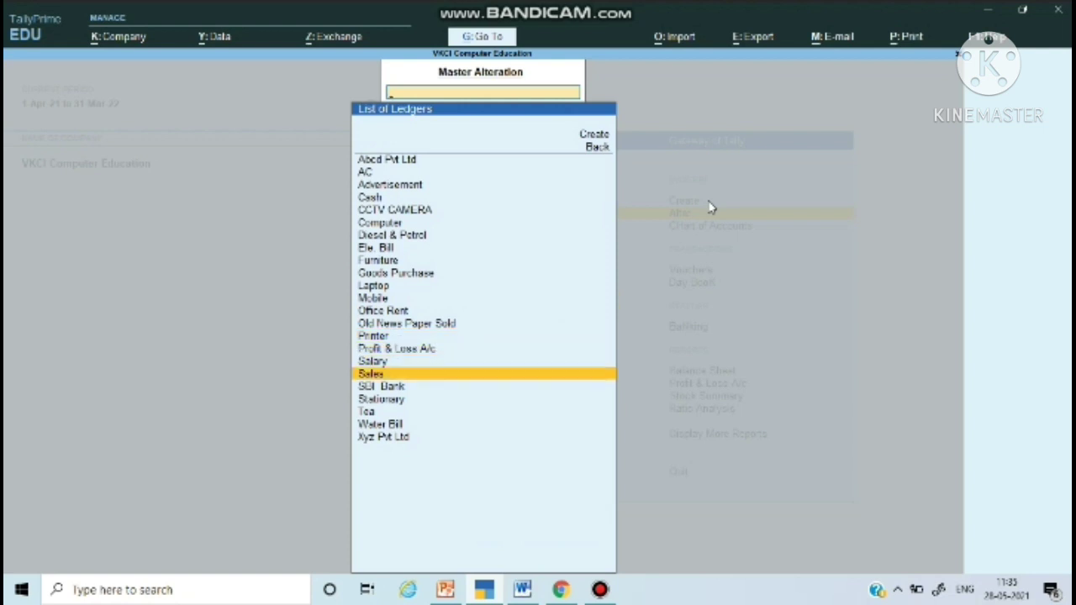
{"action": "key", "text": "Return"}
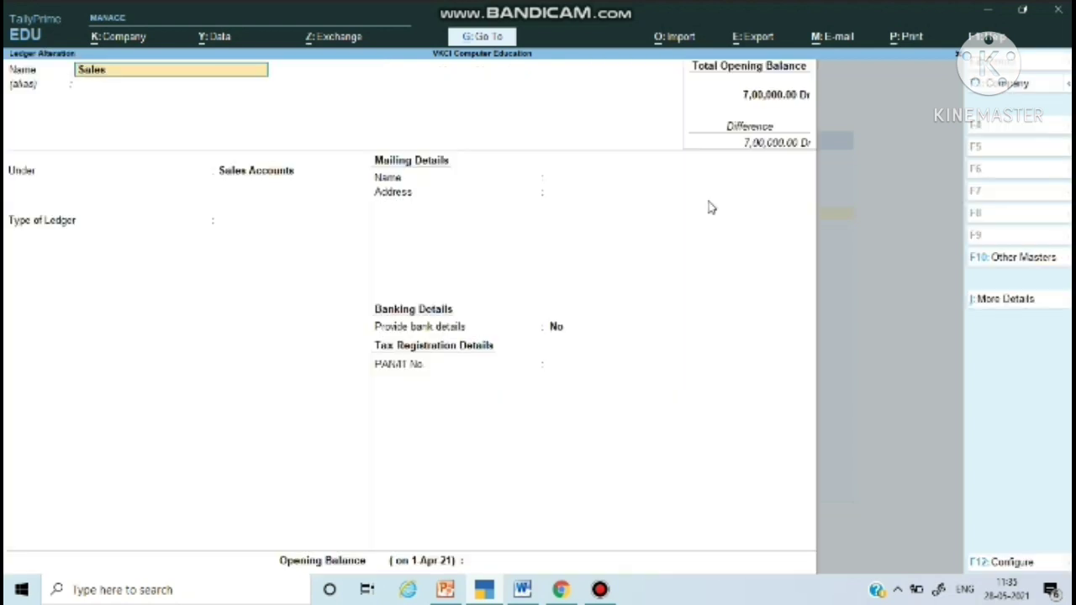
{"action": "type", "text": "Goods Sales"}
{"action": "key", "text": "Return"}
{"action": "key", "text": "Return"}
{"action": "key", "text": "Return"}
{"action": "key", "text": "Return"}
{"action": "key", "text": "Return"}
{"action": "key", "text": "Return"}
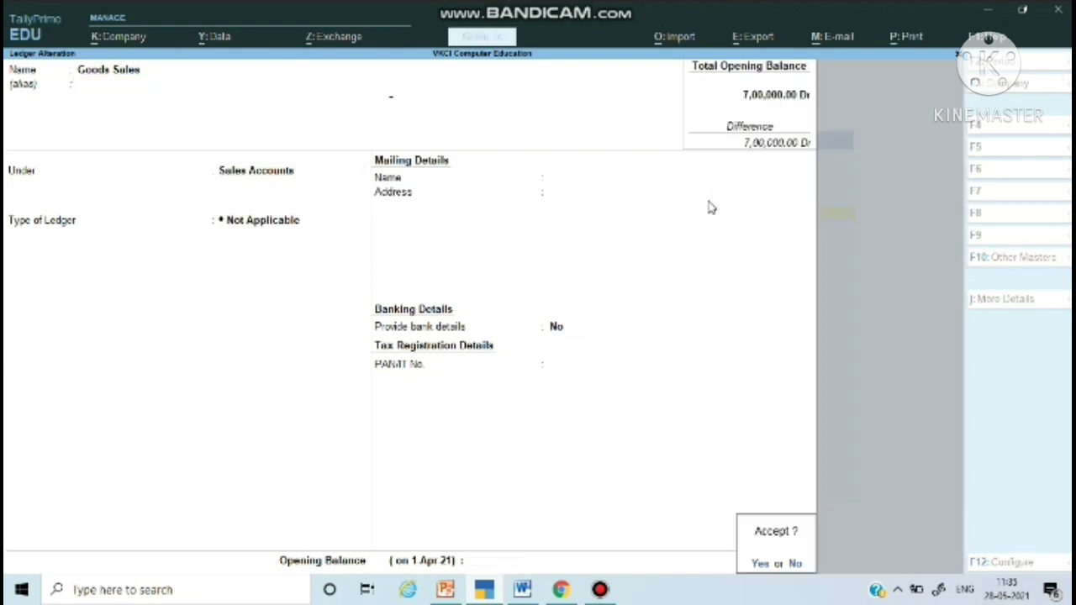
{"action": "key", "text": "Return"}
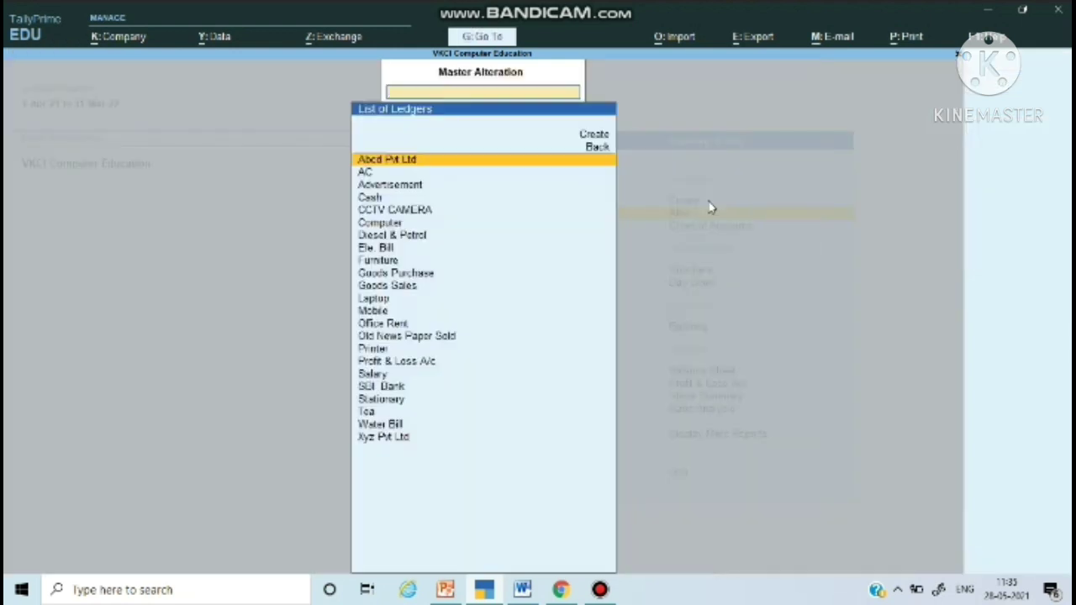
- Find the renamed Goods Sales ledger in the list of ledgers
{"action": "key", "text": "Down"}
{"action": "key", "text": "Down"}
{"action": "key", "text": "Down"}
{"action": "key", "text": "Down"}
{"action": "key", "text": "Down"}
{"action": "key", "text": "Down"}
{"action": "key", "text": "Down"}
{"action": "key", "text": "Down"}
{"action": "key", "text": "Down"}
{"action": "key", "text": "Down"}
{"action": "key", "text": "Down"}
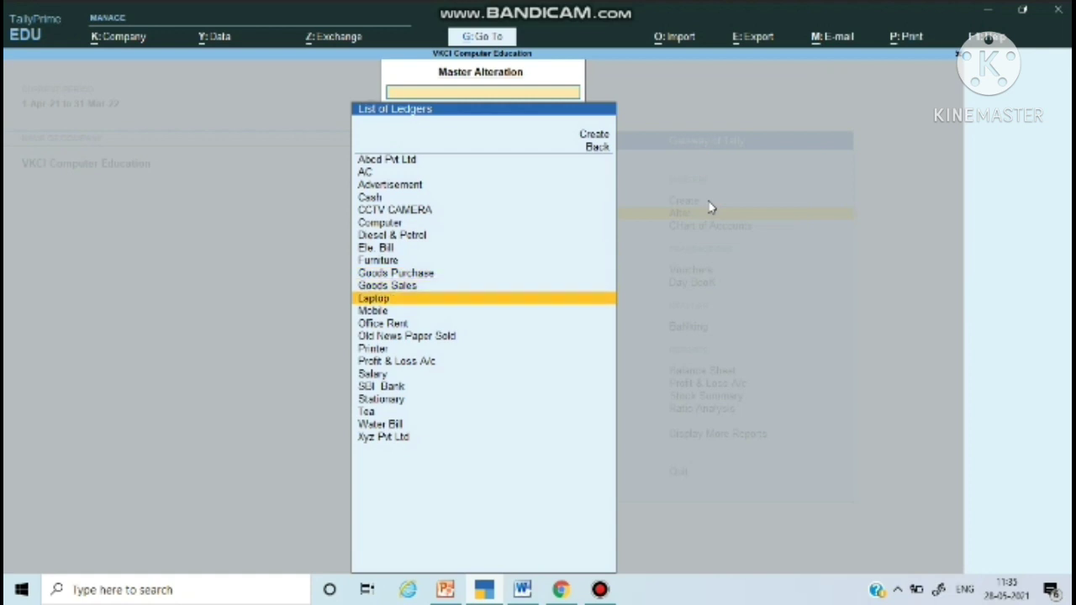
{"action": "key", "text": "Down"}
{"action": "key", "text": "Down"}
{"action": "key", "text": "Down"}
{"action": "key", "text": "Up"}
{"action": "key", "text": "Up"}
{"action": "key", "text": "Up"}
{"action": "key", "text": "Up"}
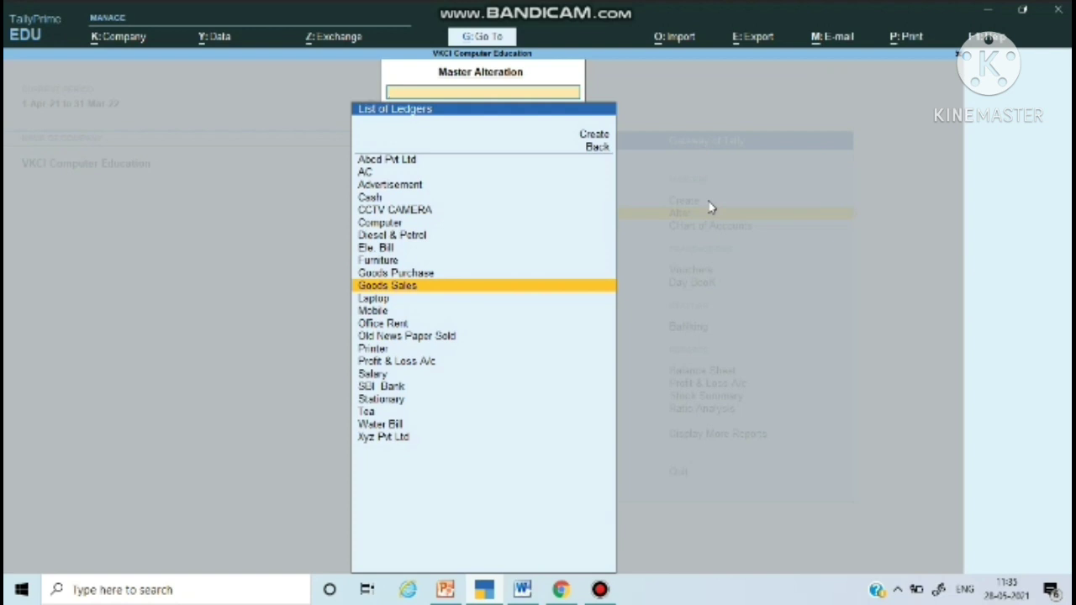
- Return to the Gateway of Tally and reopen the list of ledgers for alteration
{"action": "key", "text": "Escape"}
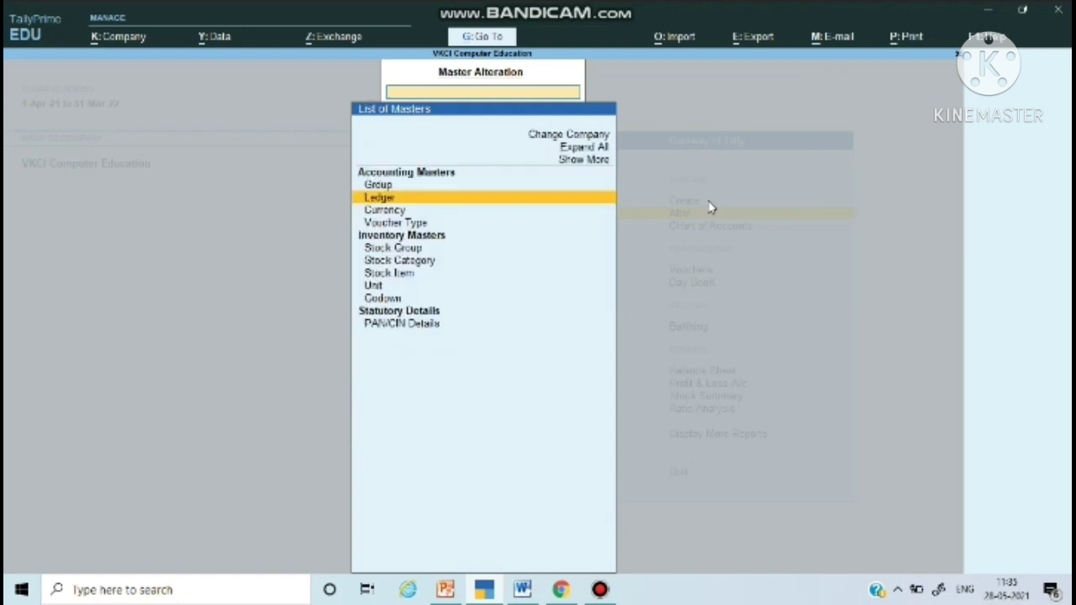
{"action": "key", "text": "Escape"}
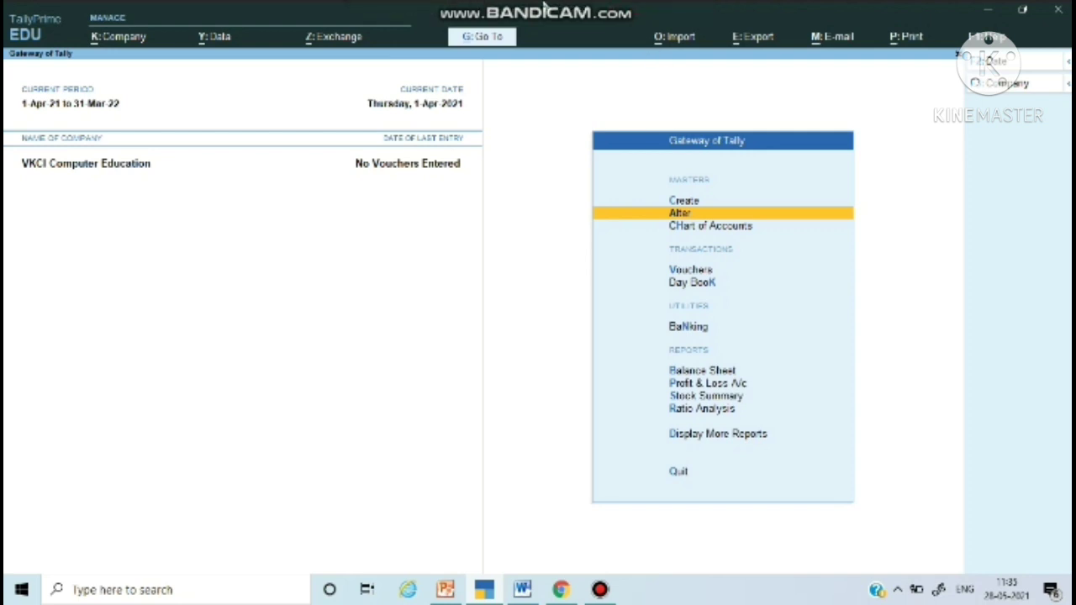
{"action": "mouse_move", "coordinate": [550, 7]}
{"action": "key", "text": "Return"}
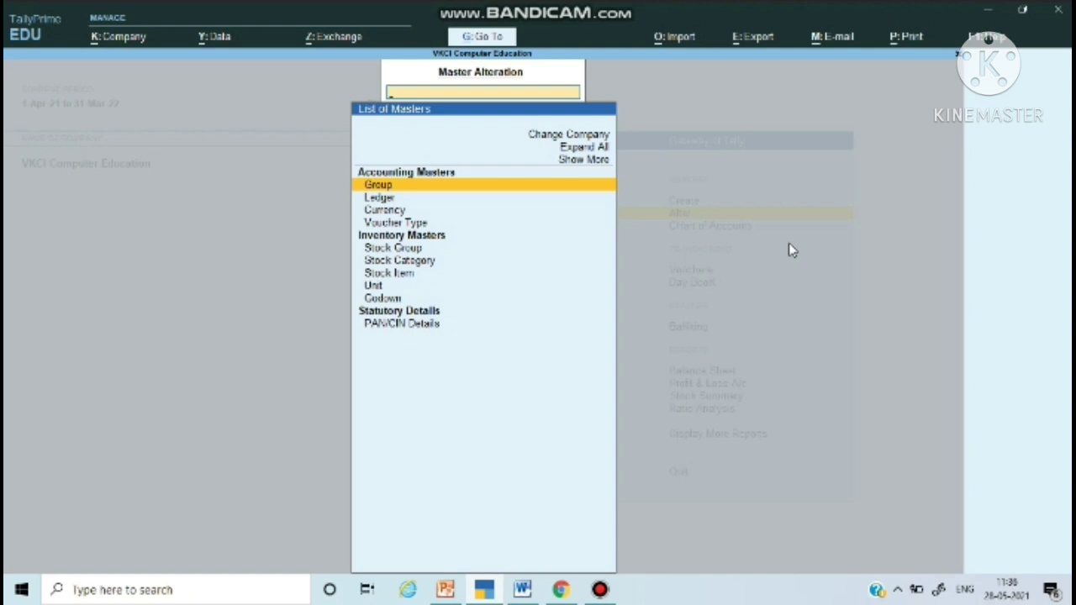
{"action": "key", "text": "Down"}
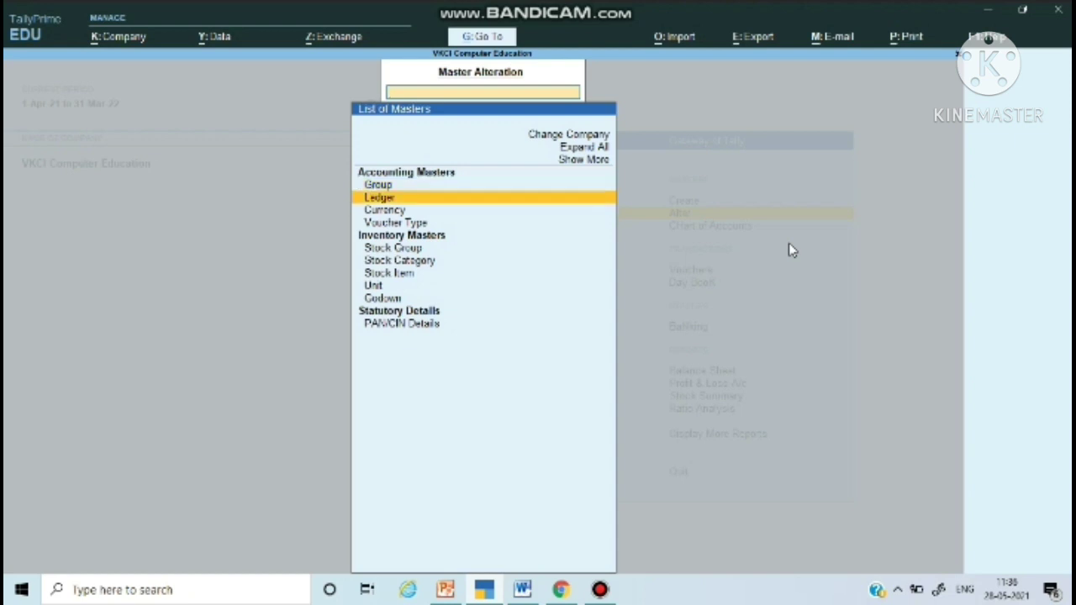
{"action": "key", "text": "Return"}
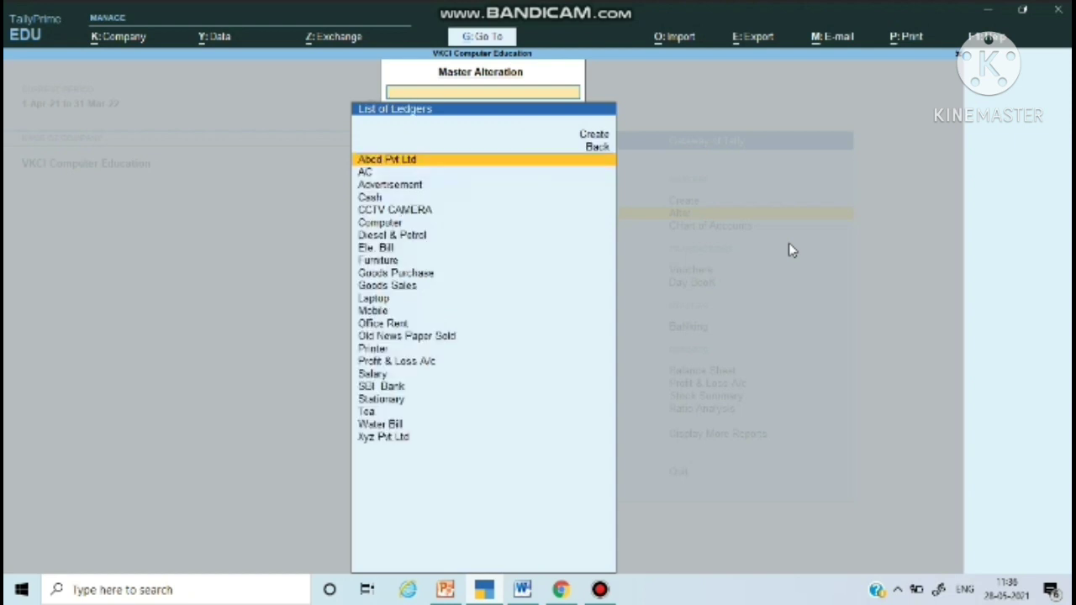
- Delete the CCTV CAMERA ledger from the company's list of ledgers
{"action": "key", "text": "Down"}
{"action": "key", "text": "Down"}
{"action": "key", "text": "Down"}
{"action": "key", "text": "Down"}
{"action": "key", "text": "Down"}
{"action": "key", "text": "Down"}
{"action": "key", "text": "Down"}
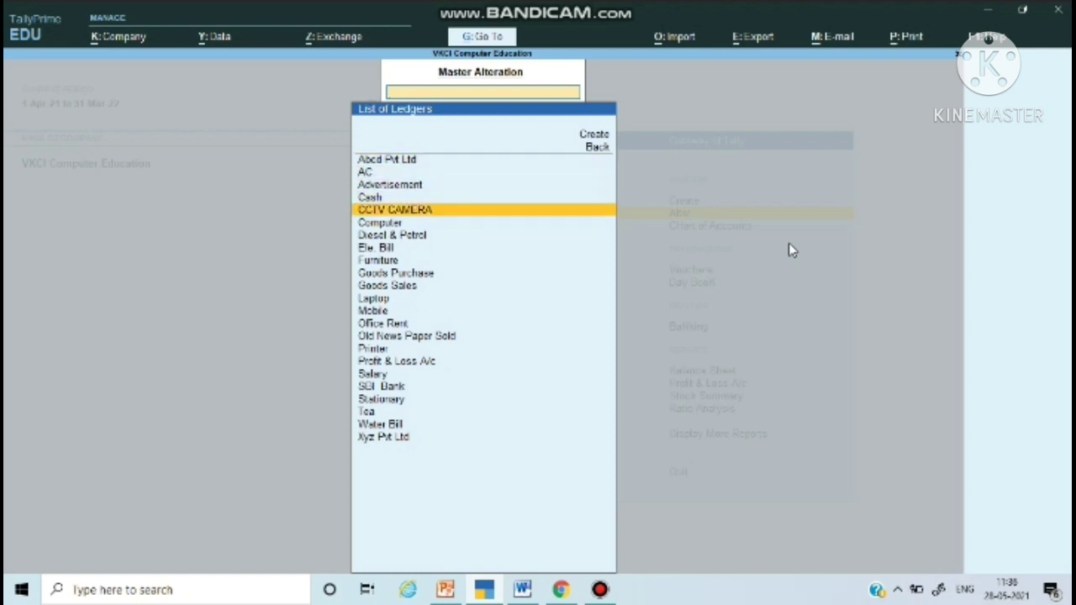
{"action": "key", "text": "Up"}
{"action": "key", "text": "Up"}
{"action": "key", "text": "Up"}
{"action": "key", "text": "Return"}
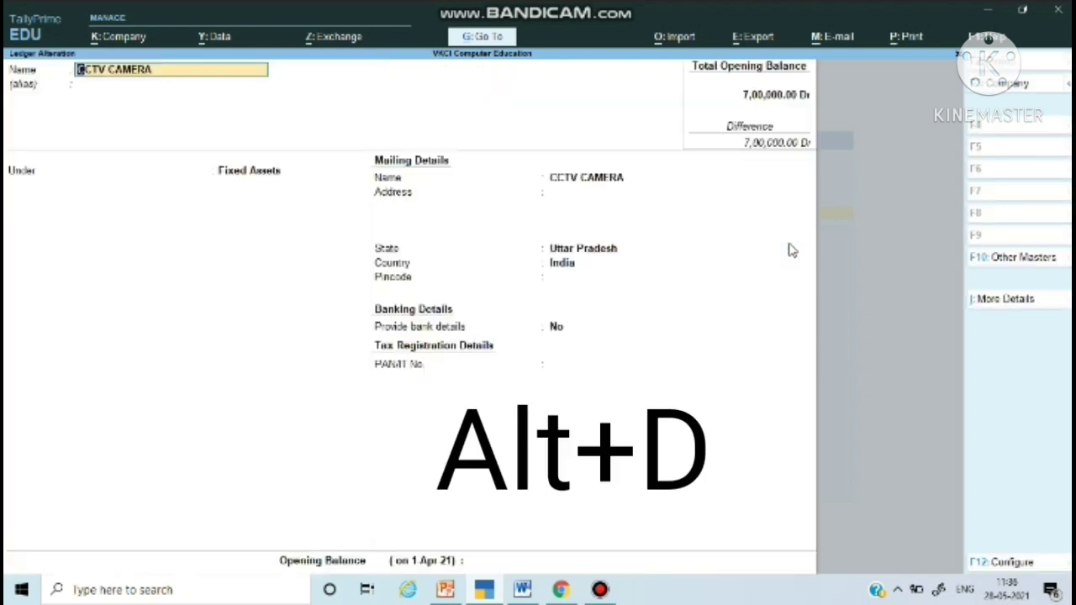
{"action": "key", "text": "alt"}
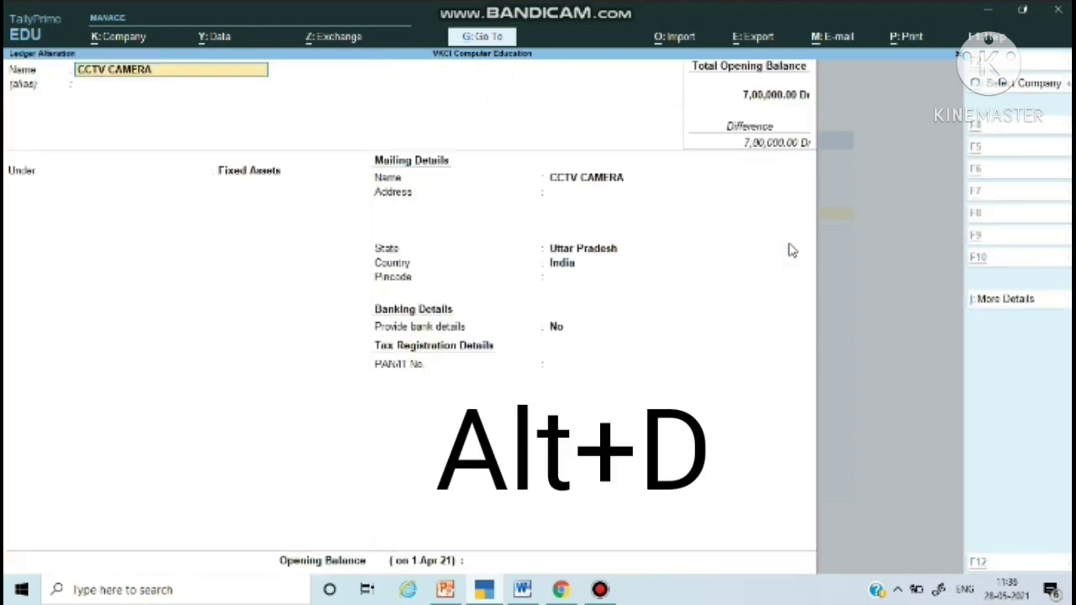
{"action": "key", "text": "alt+d"}
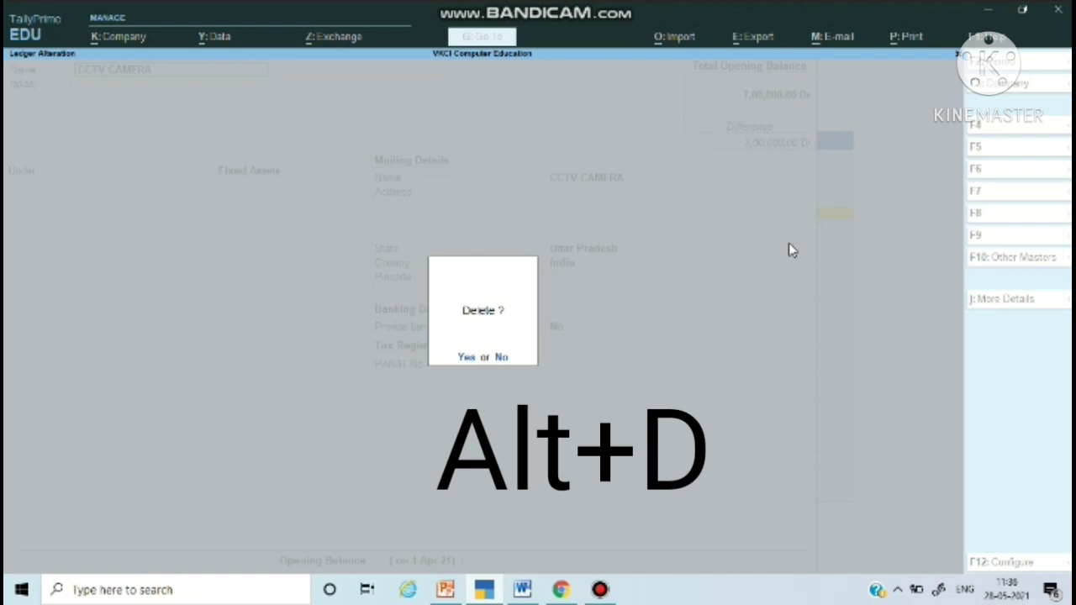
{"action": "key", "text": "y"}
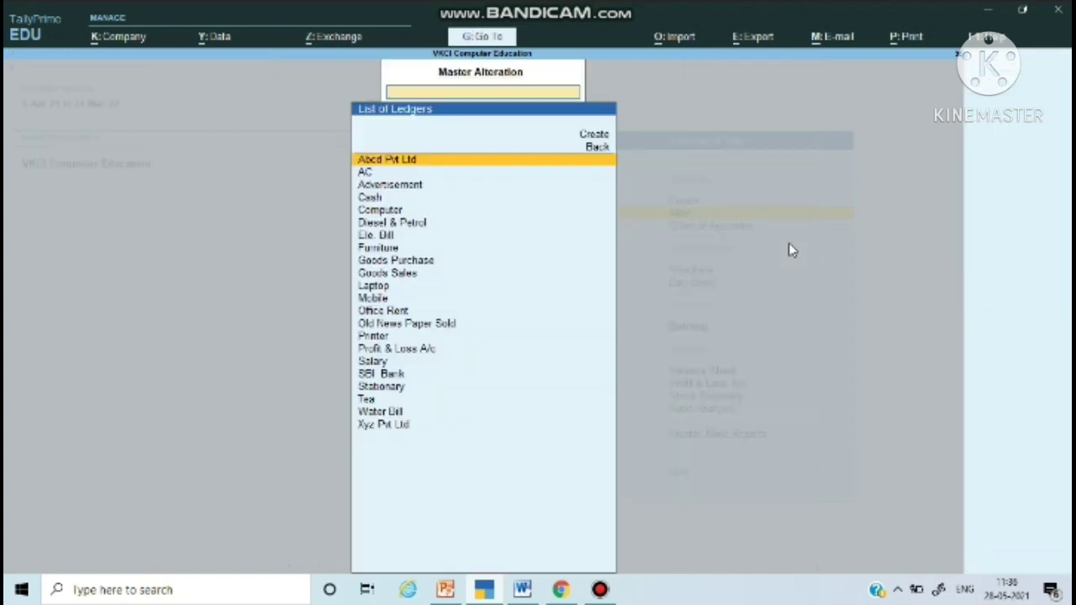
- Look through the list of ledgers to check whether the deleted CCTV CAMERA ledger is still listed
{"action": "key", "text": "Down"}
{"action": "key", "text": "Down"}
{"action": "key", "text": "Down"}
{"action": "key", "text": "Down"}
{"action": "key", "text": "Down"}
{"action": "key", "text": "Down"}
{"action": "key", "text": "Down"}
{"action": "key", "text": "Down"}
{"action": "key", "text": "Down"}
{"action": "key", "text": "Down"}
{"action": "key", "text": "Down"}
{"action": "key", "text": "Down"}
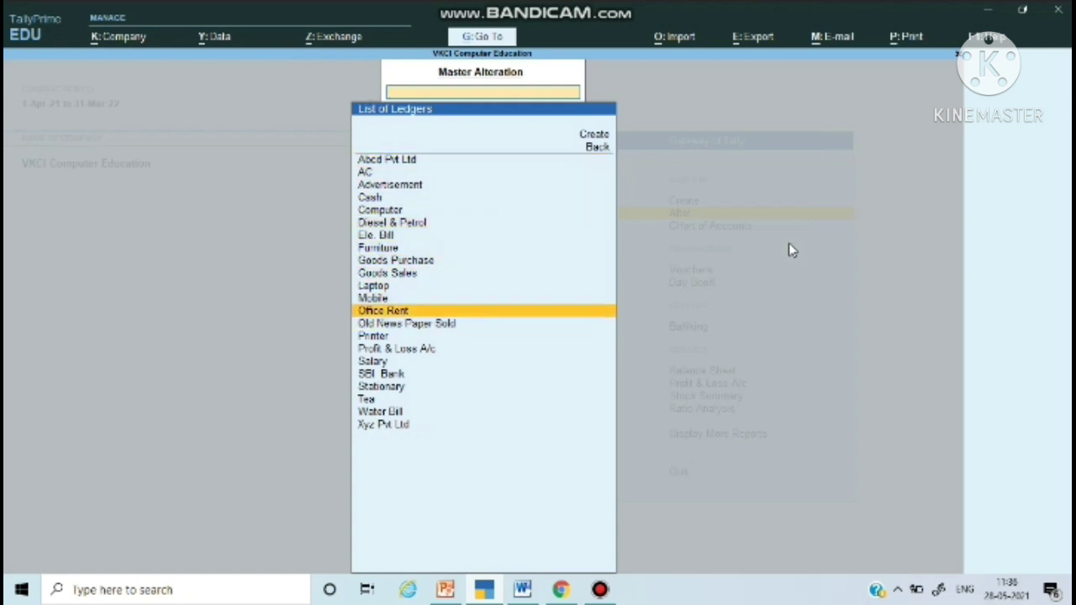
{"action": "key", "text": "Up"}
{"action": "key", "text": "Up"}
{"action": "key", "text": "Up"}
{"action": "key", "text": "Up"}
{"action": "key", "text": "Up"}
{"action": "key", "text": "Up"}
{"action": "key", "text": "Up"}
{"action": "key", "text": "Up"}
{"action": "key", "text": "Up"}
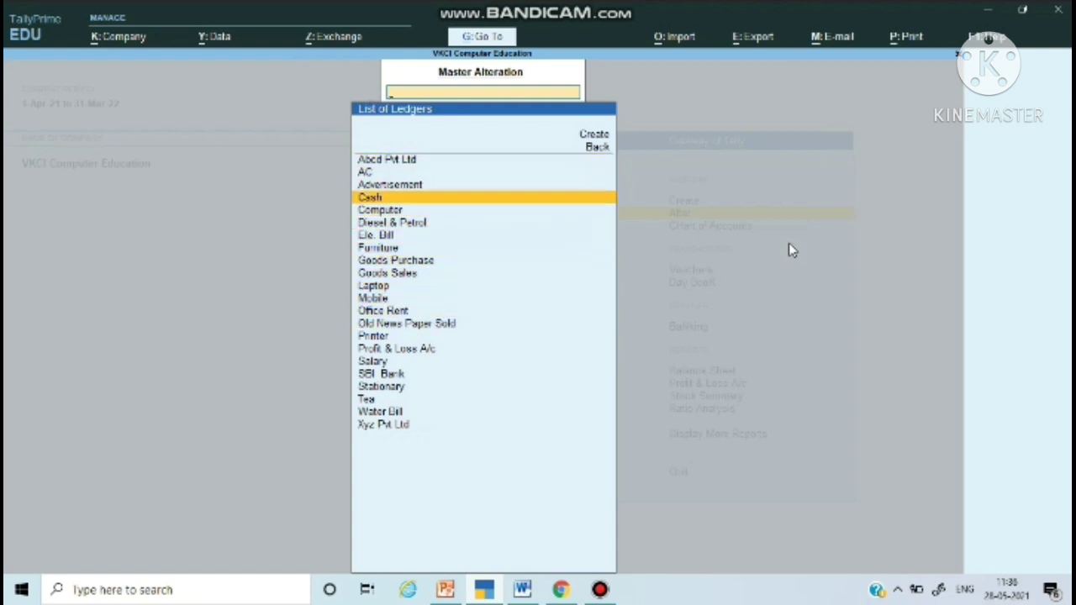
- Open the Laptop ledger for alteration and delete it
{"action": "key", "text": "Down"}
{"action": "key", "text": "Down"}
{"action": "key", "text": "Down"}
{"action": "key", "text": "Down"}
{"action": "key", "text": "Down"}
{"action": "key", "text": "Down"}
{"action": "key", "text": "Down"}
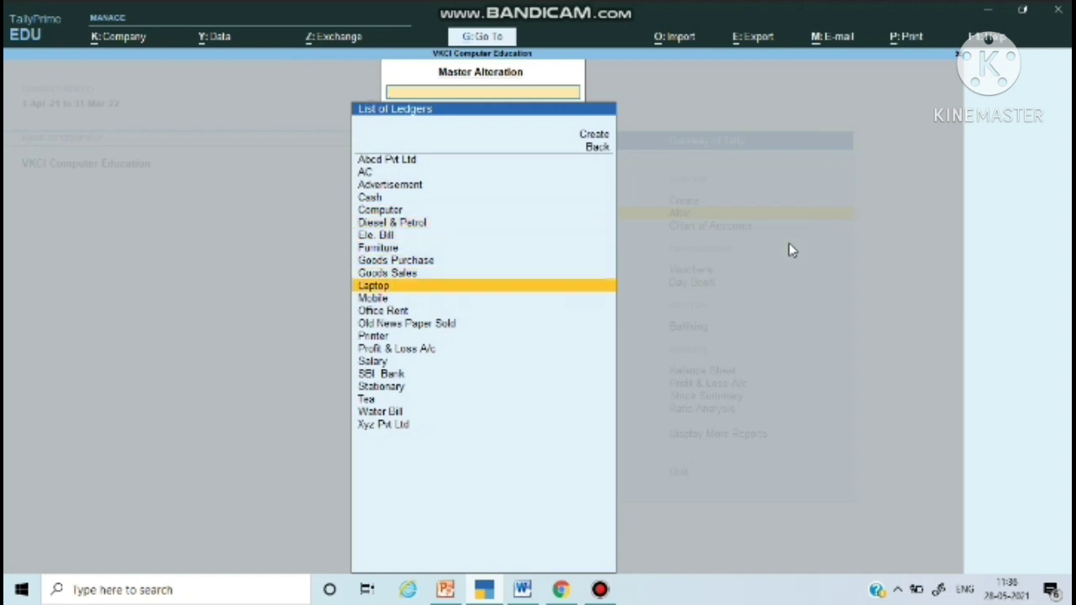
{"action": "key", "text": "Return"}
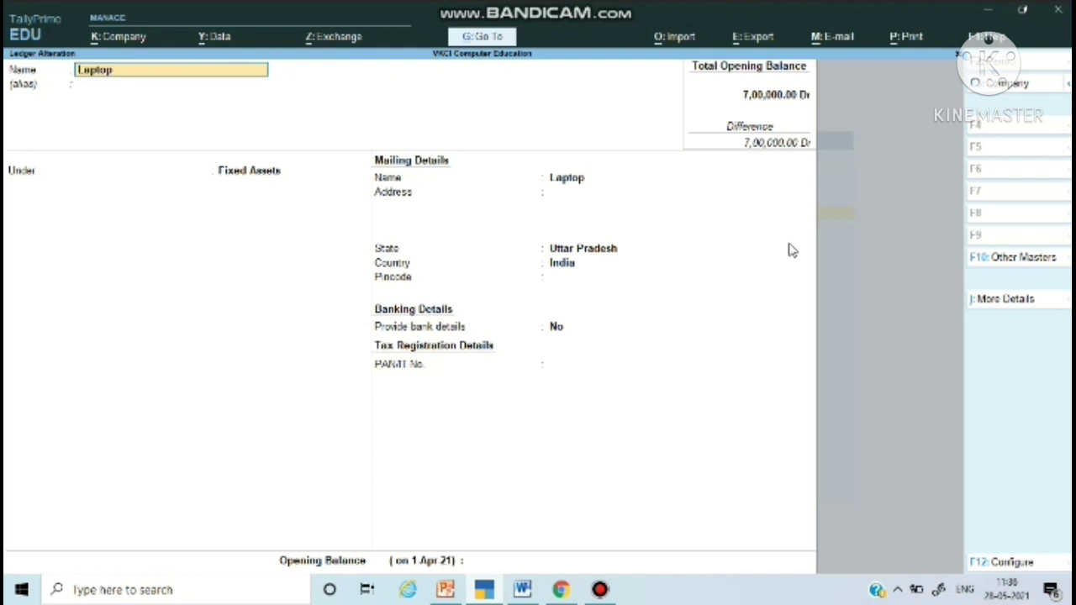
{"action": "key", "text": "alt+d"}
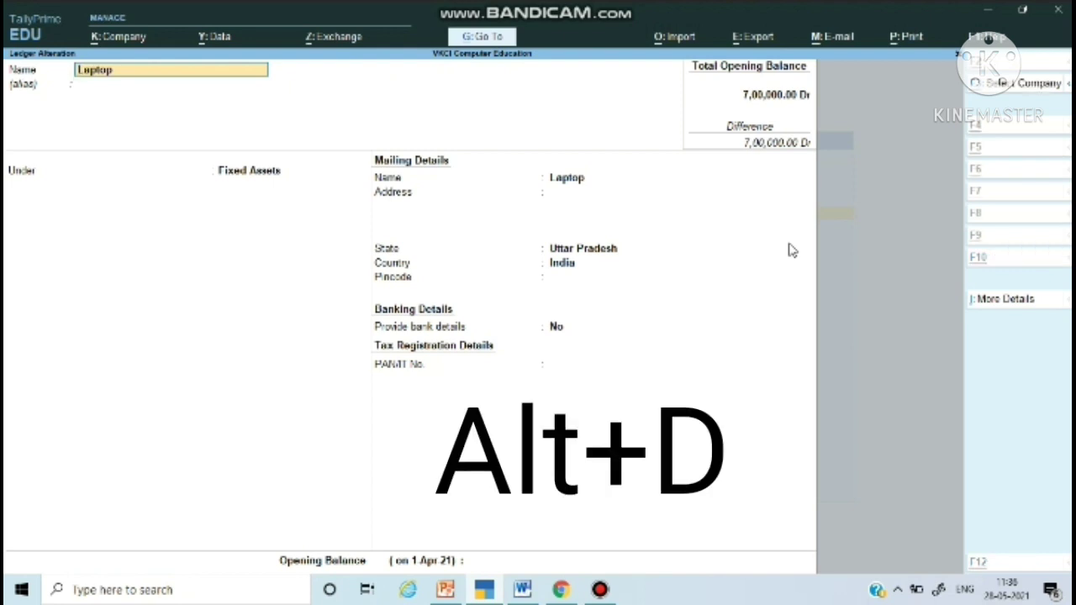
{"action": "key", "text": "alt+d"}
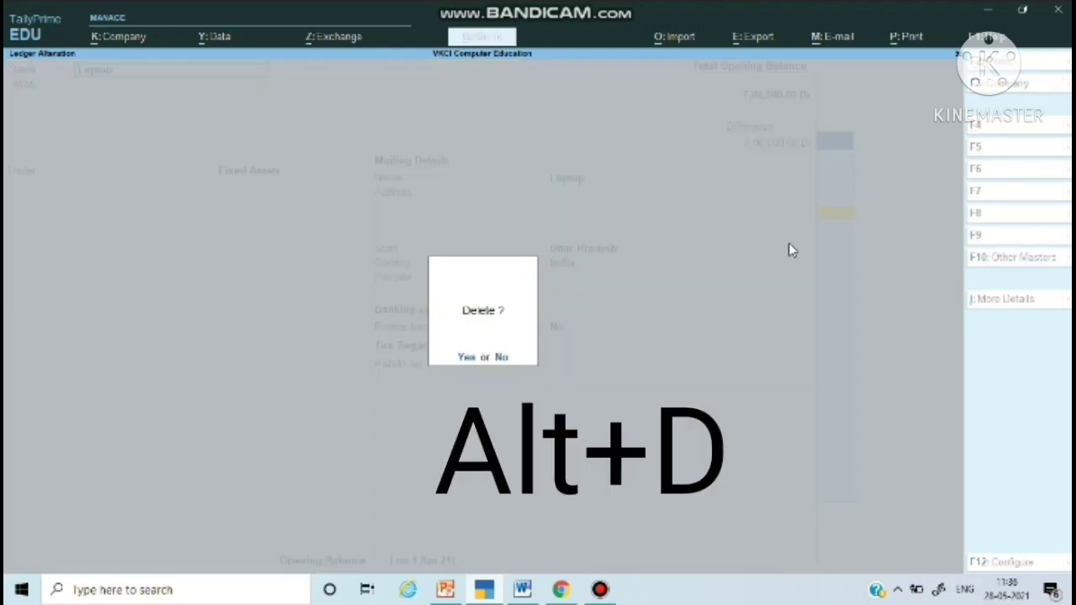
{"action": "key", "text": "y"}
- Check the list of ledgers for the deleted Laptop ledger, and return to the Gateway of Tally
{"action": "key", "text": "Down"}
{"action": "key", "text": "Down"}
{"action": "key", "text": "Down"}
{"action": "key", "text": "Down"}
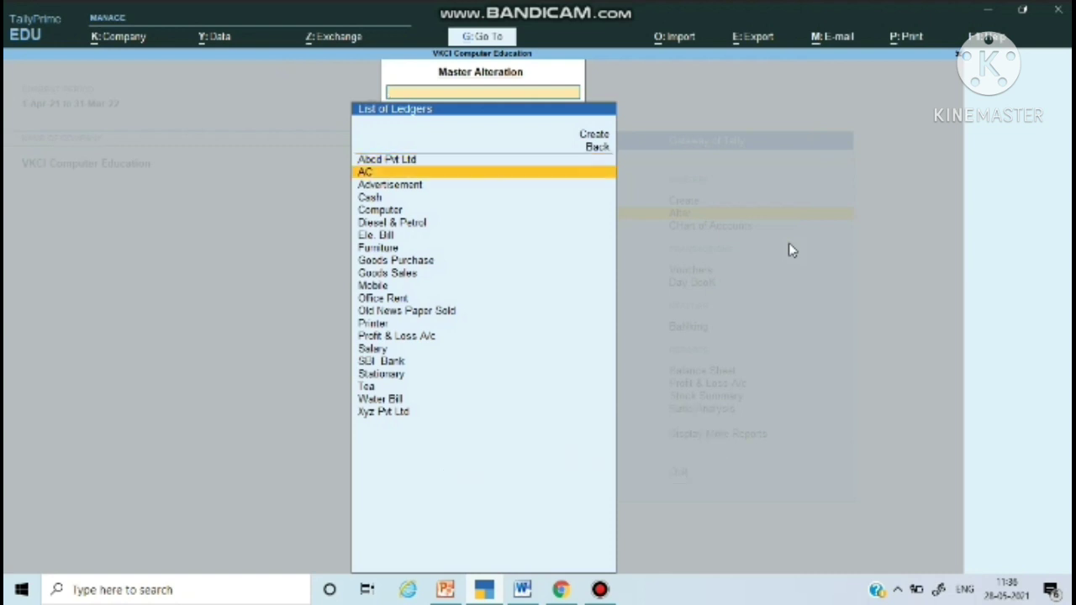
{"action": "key", "text": "Up"}
{"action": "key", "text": "Up"}
{"action": "key", "text": "Up"}
{"action": "key", "text": "Escape"}
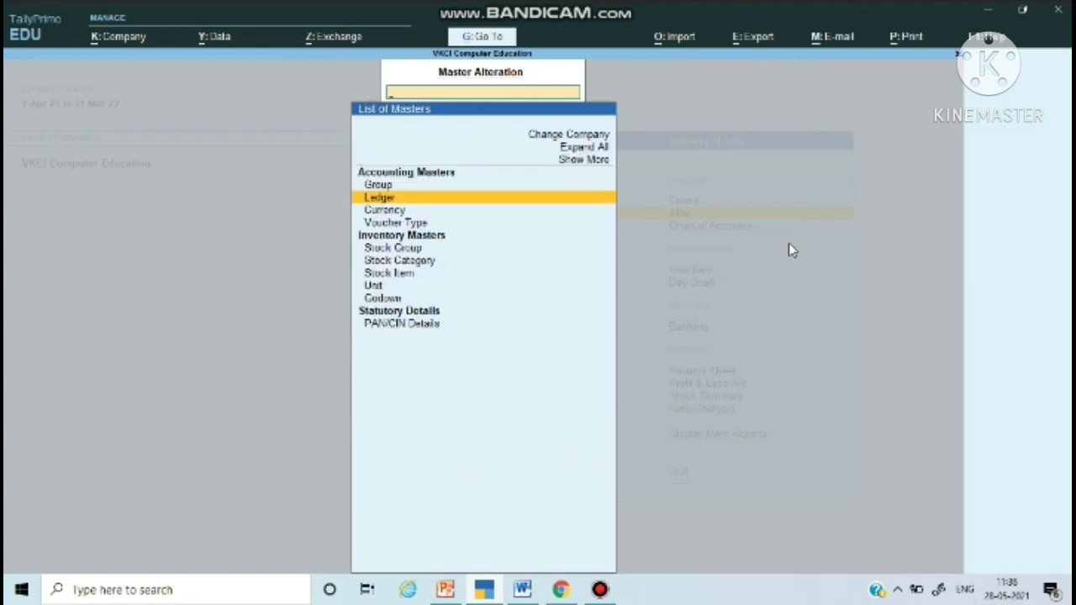
{"action": "key", "text": "Escape"}
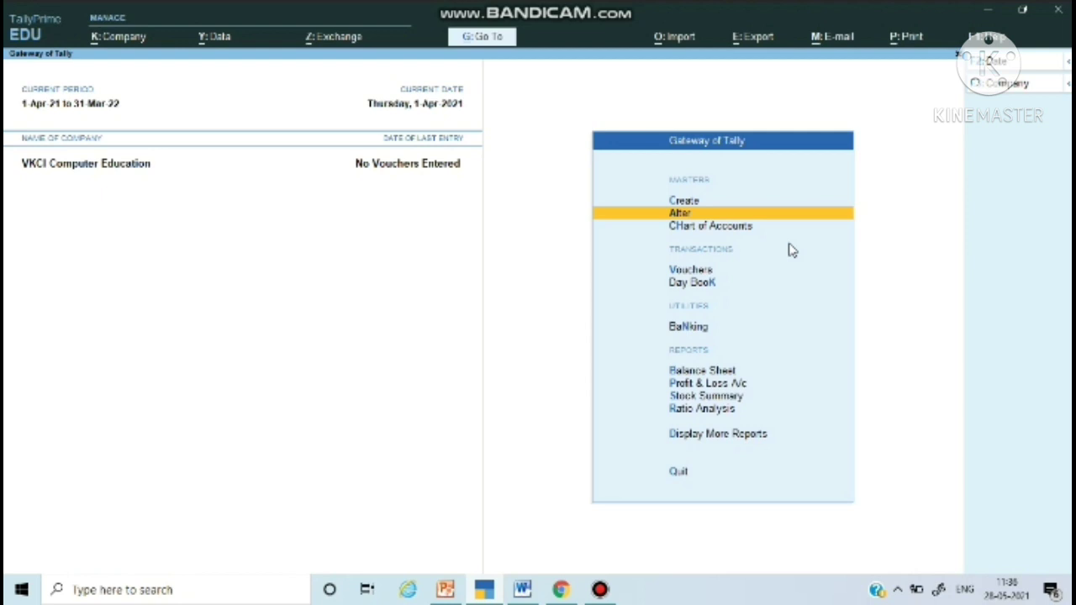
{"action": "key", "text": "Up"}
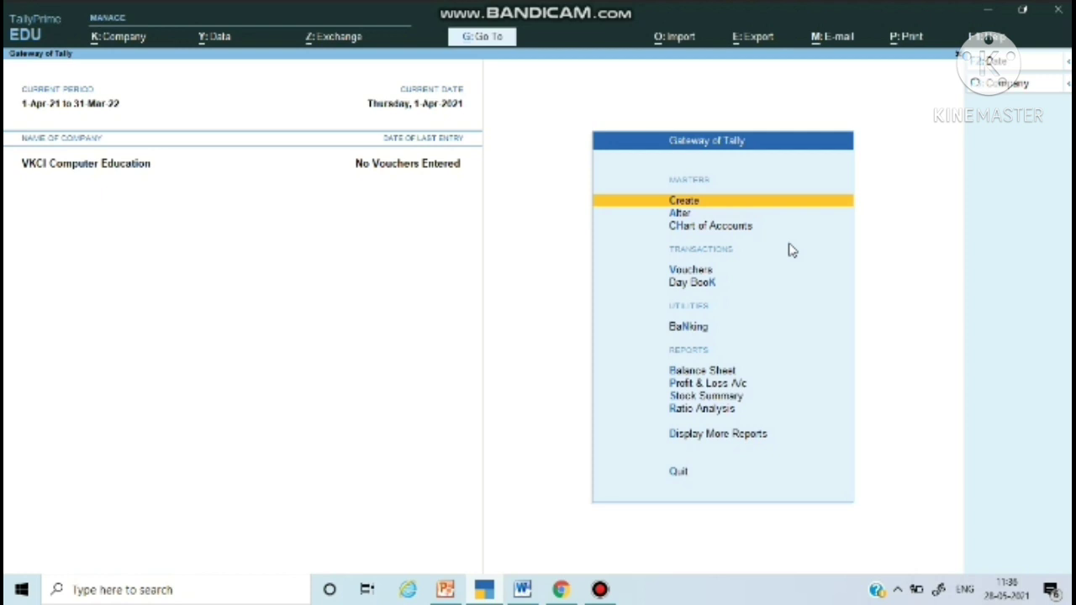
{"action": "key", "text": "Escape"}
{"action": "key", "text": "Escape"}
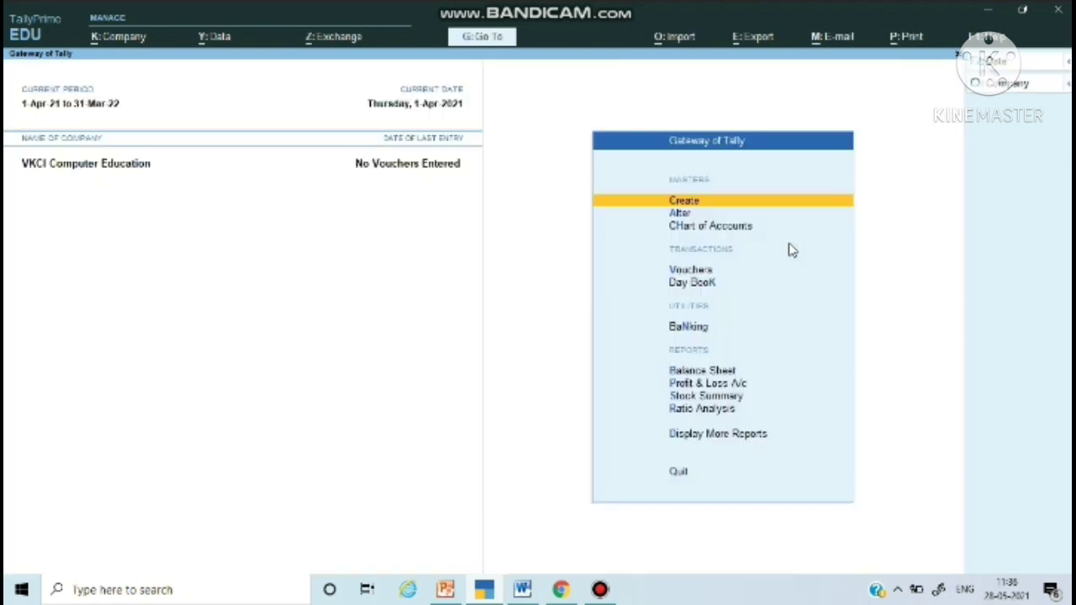